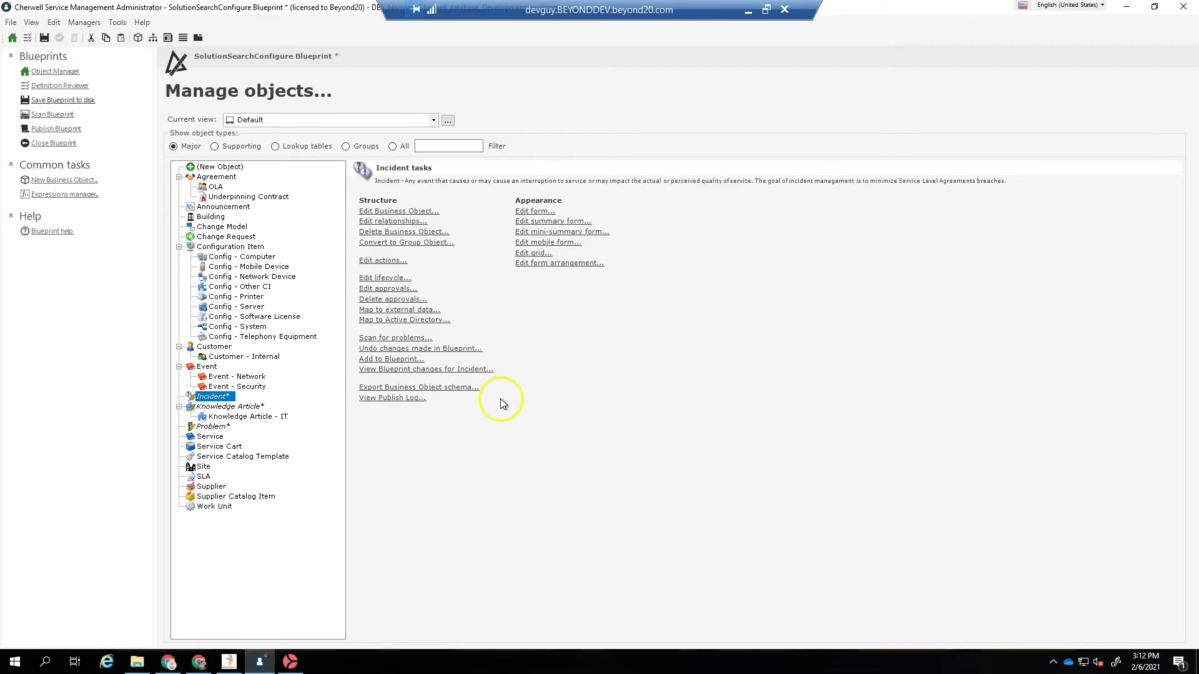
Step: Open the Knowledge Source Manager and look over the available system knowledge sources
click(84, 22)
mouse_move(70, 271)
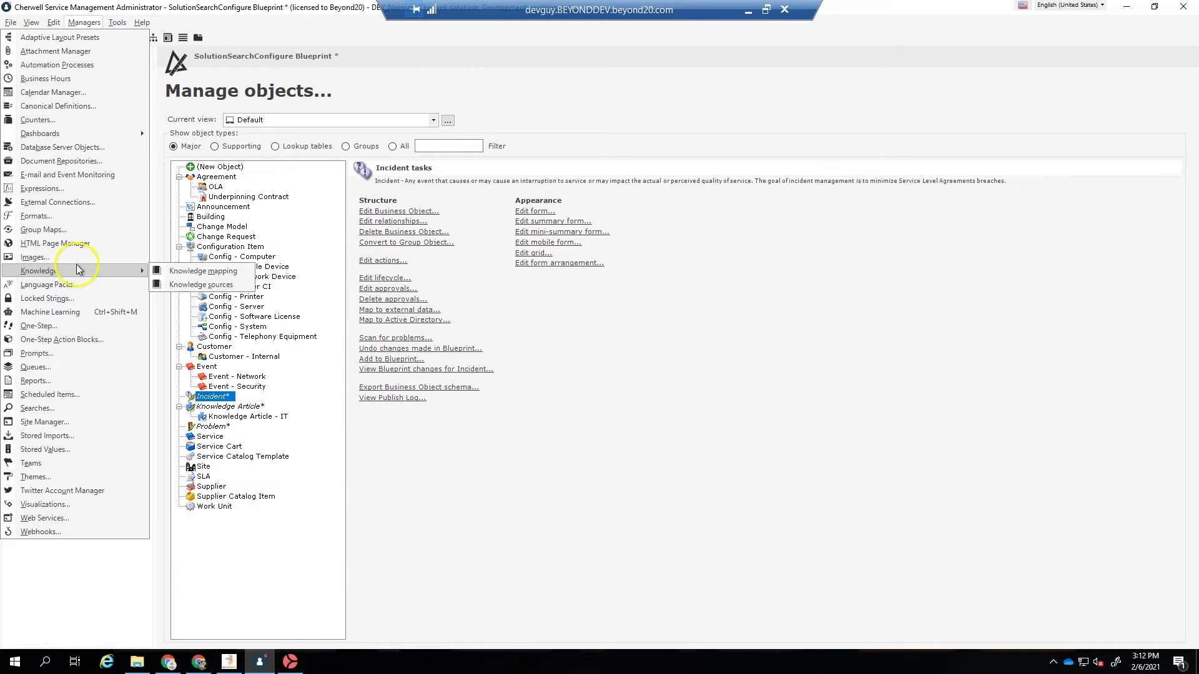
click(200, 284)
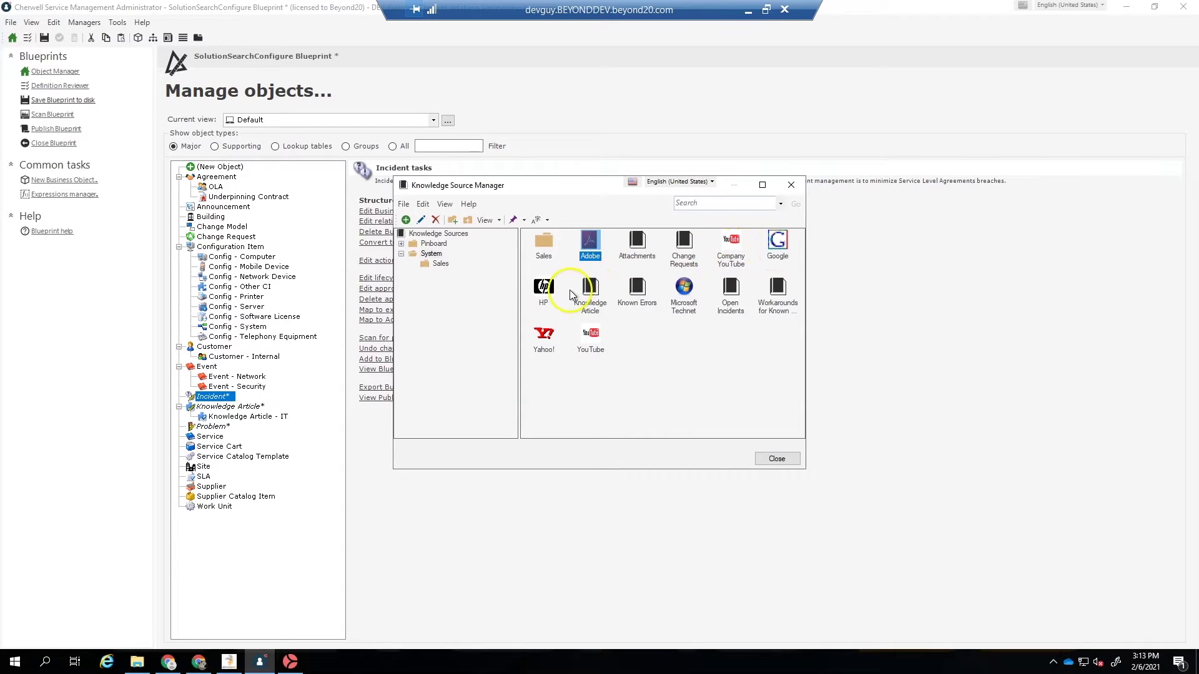
click(590, 292)
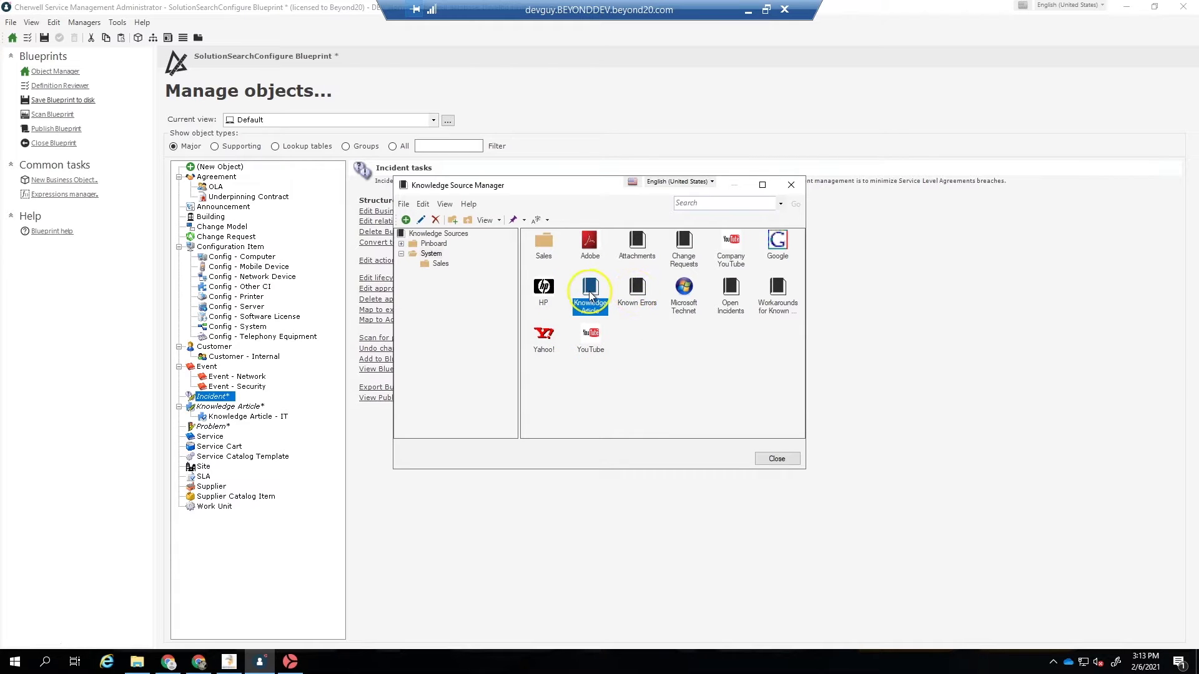
click(550, 290)
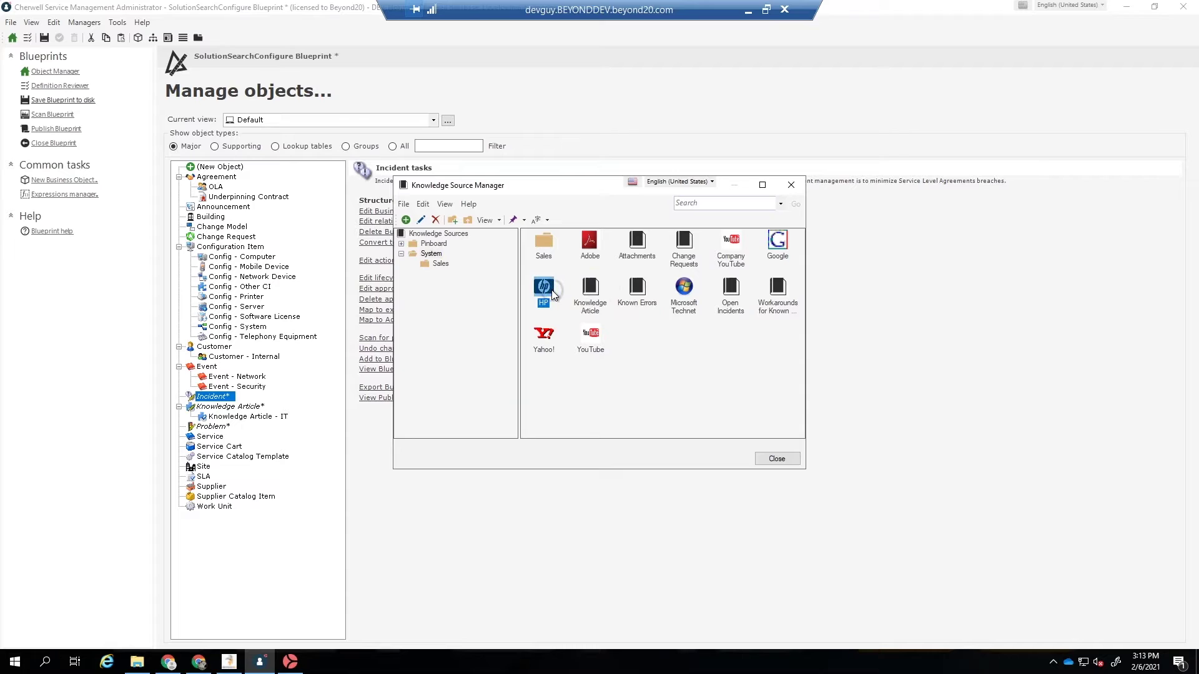
Step: Open the Microsoft Technet knowledge source for editing, check its search text parameter name and save it
right_click(684, 288)
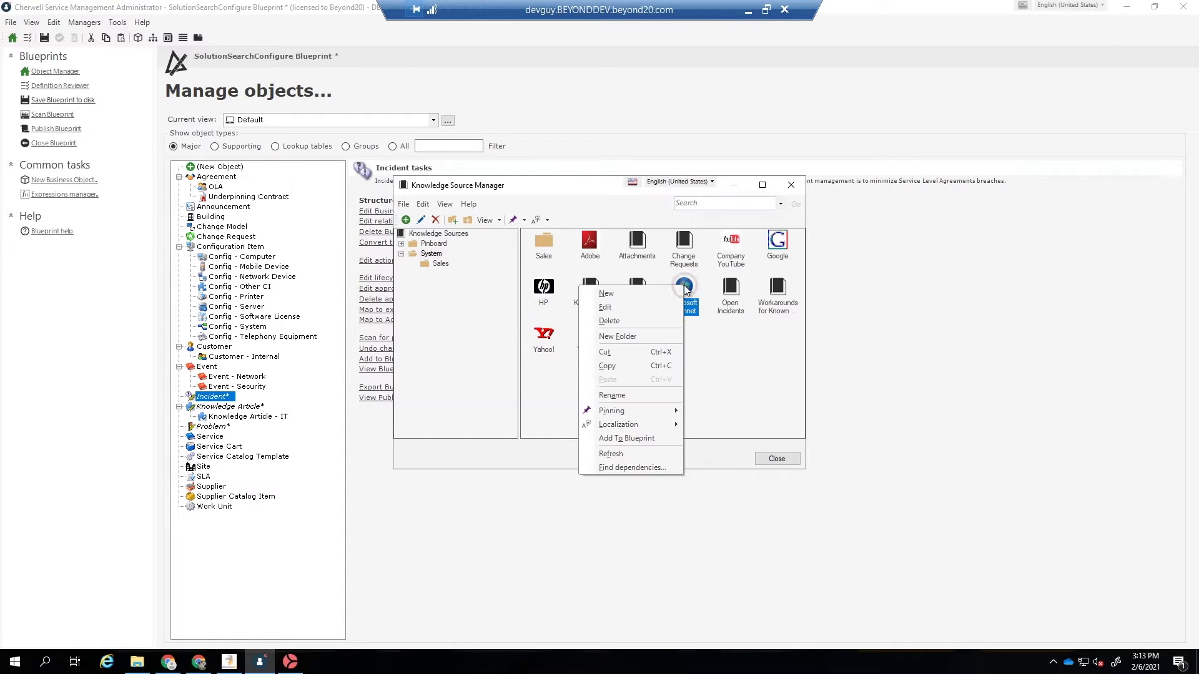
click(612, 308)
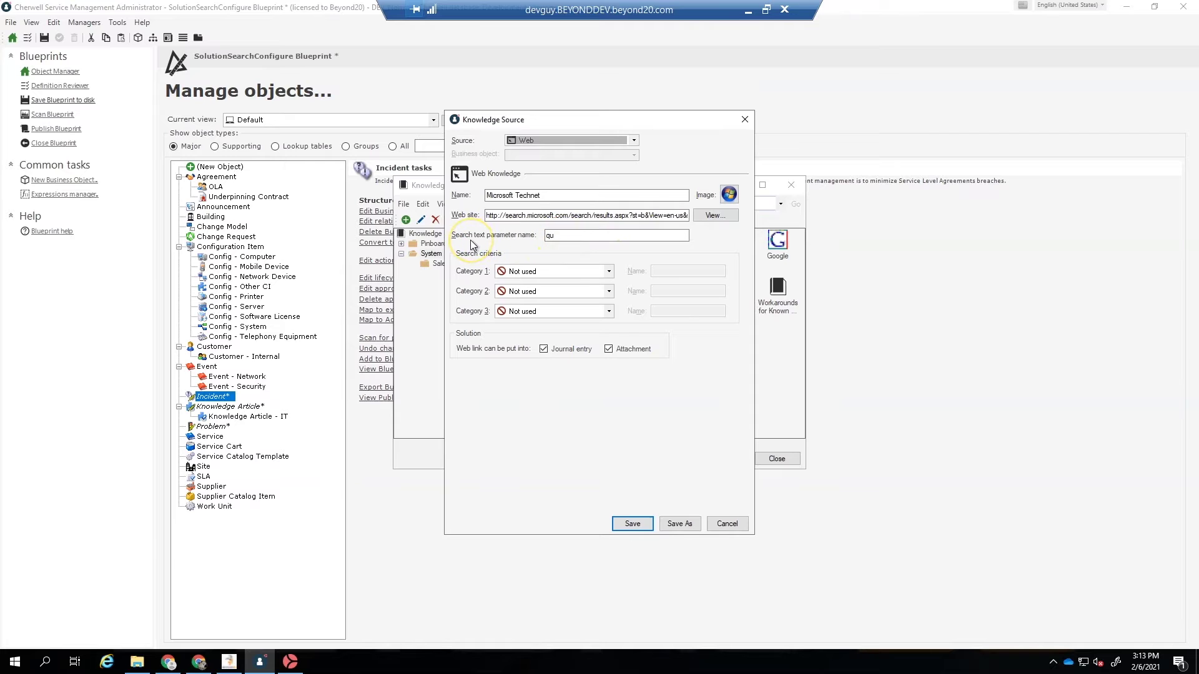
click(551, 235)
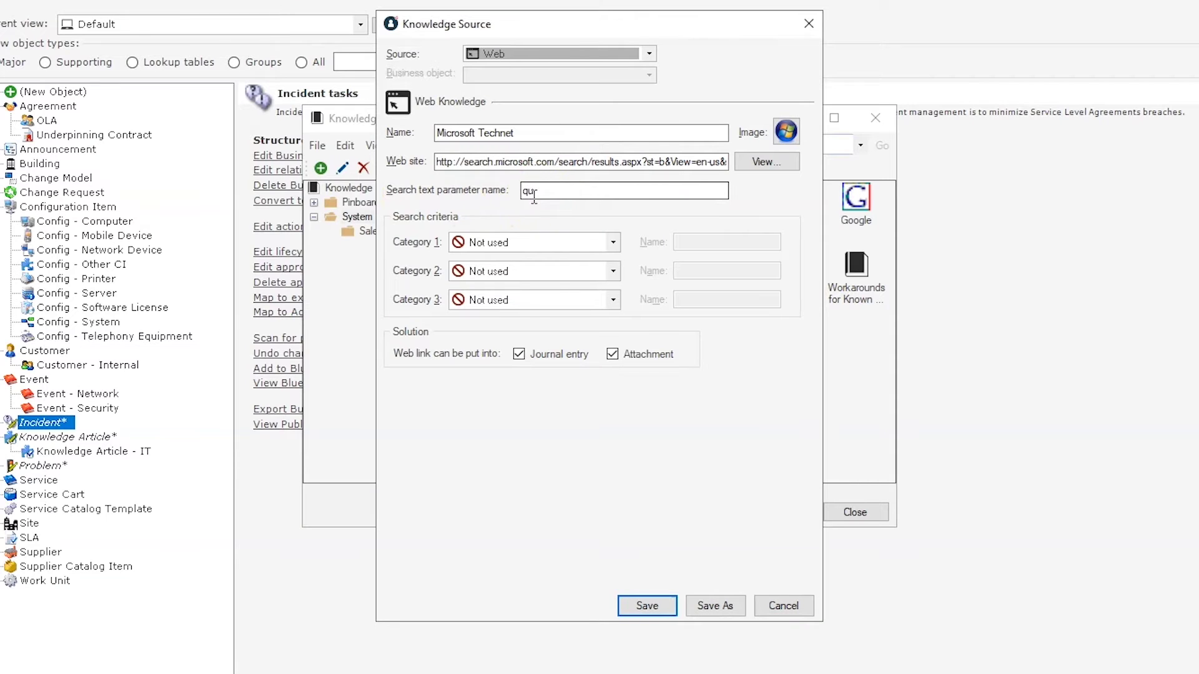
click(649, 606)
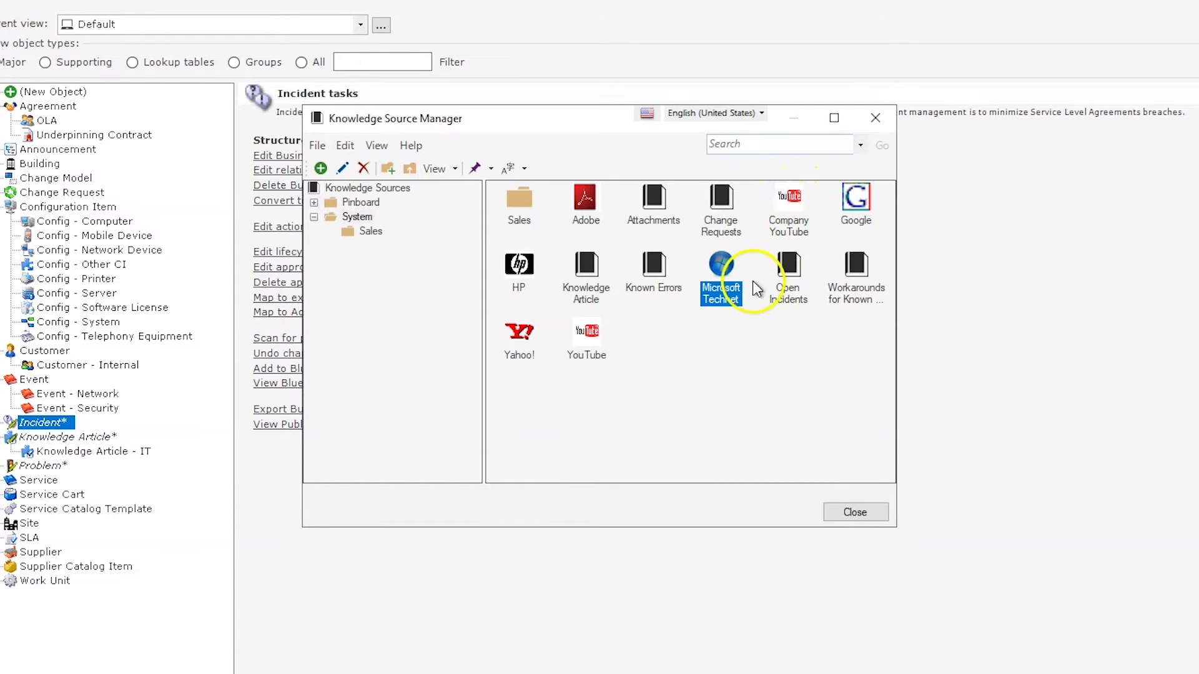
Step: Open the Workarounds for Known Errors source for editing and inspect the custom query option for its additional search criteria, without creating a query
click(654, 275)
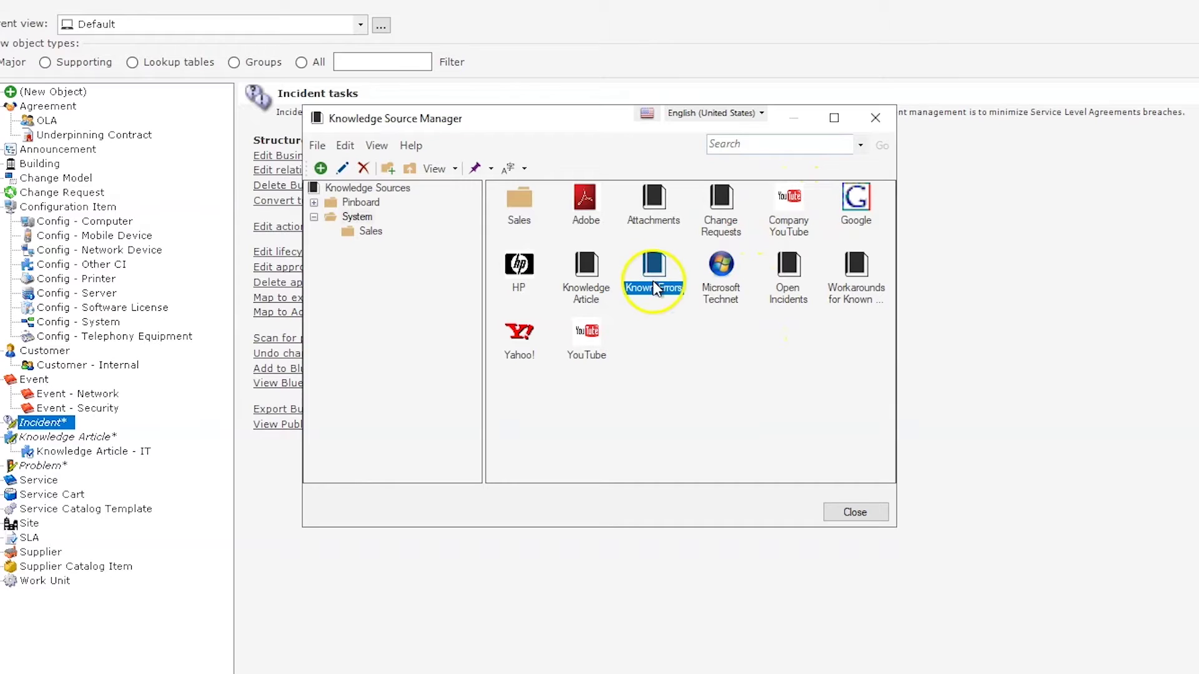
click(855, 271)
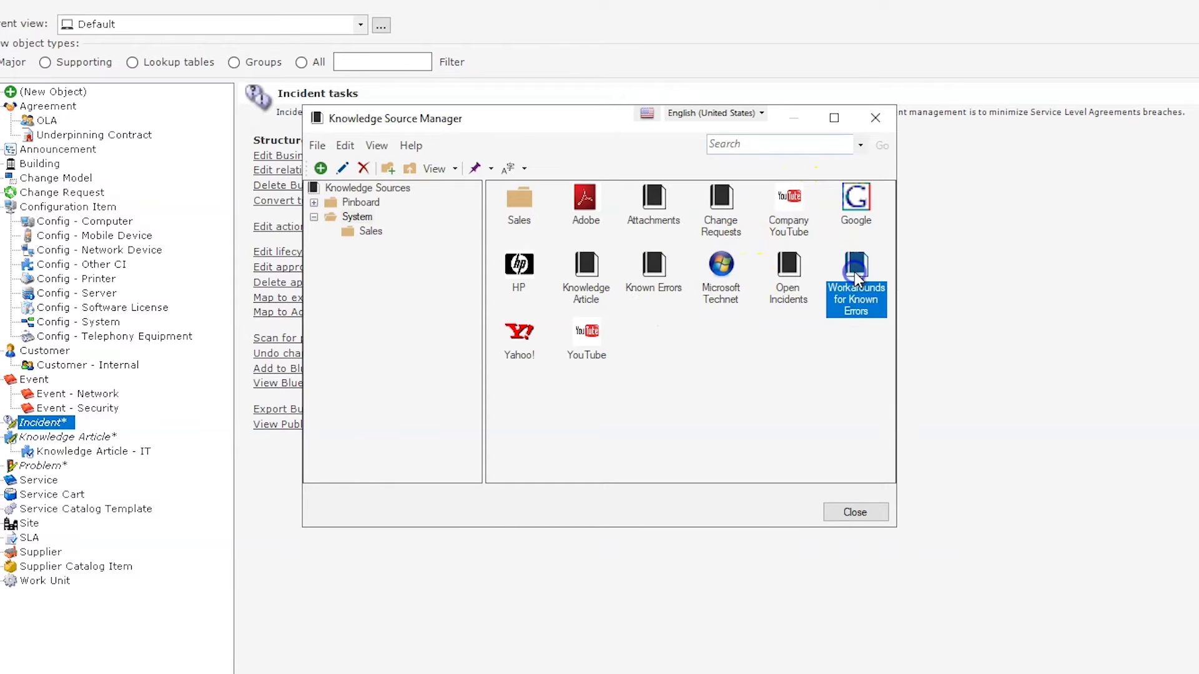
right_click(854, 271)
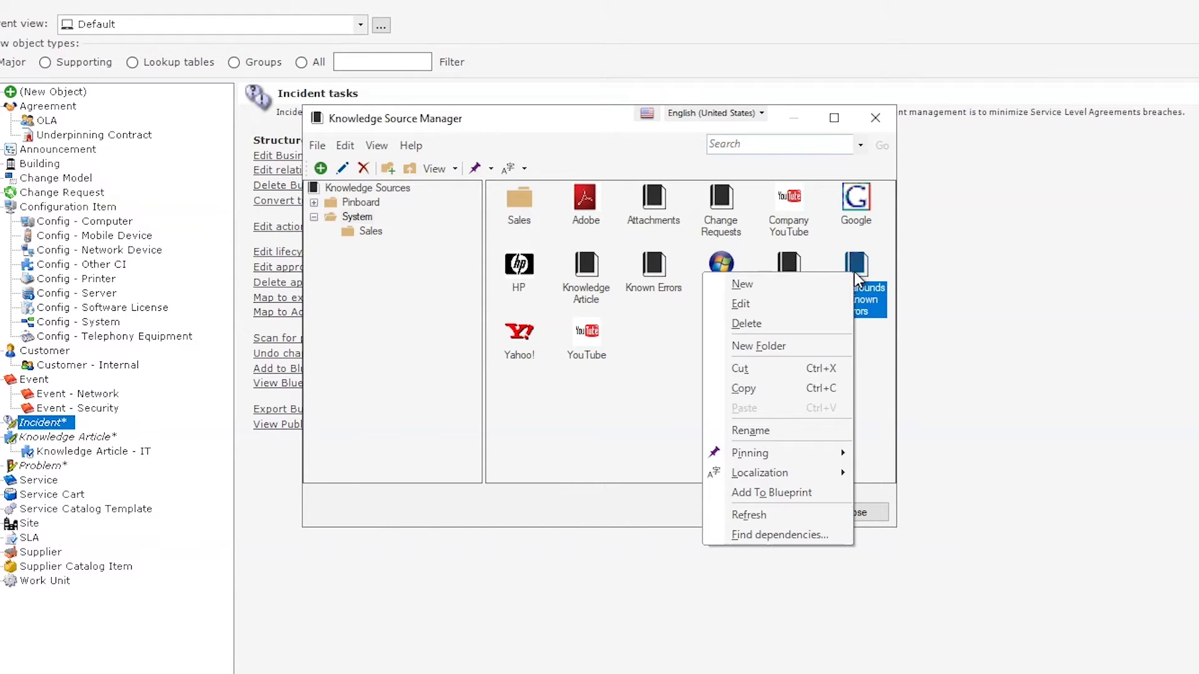
click(774, 302)
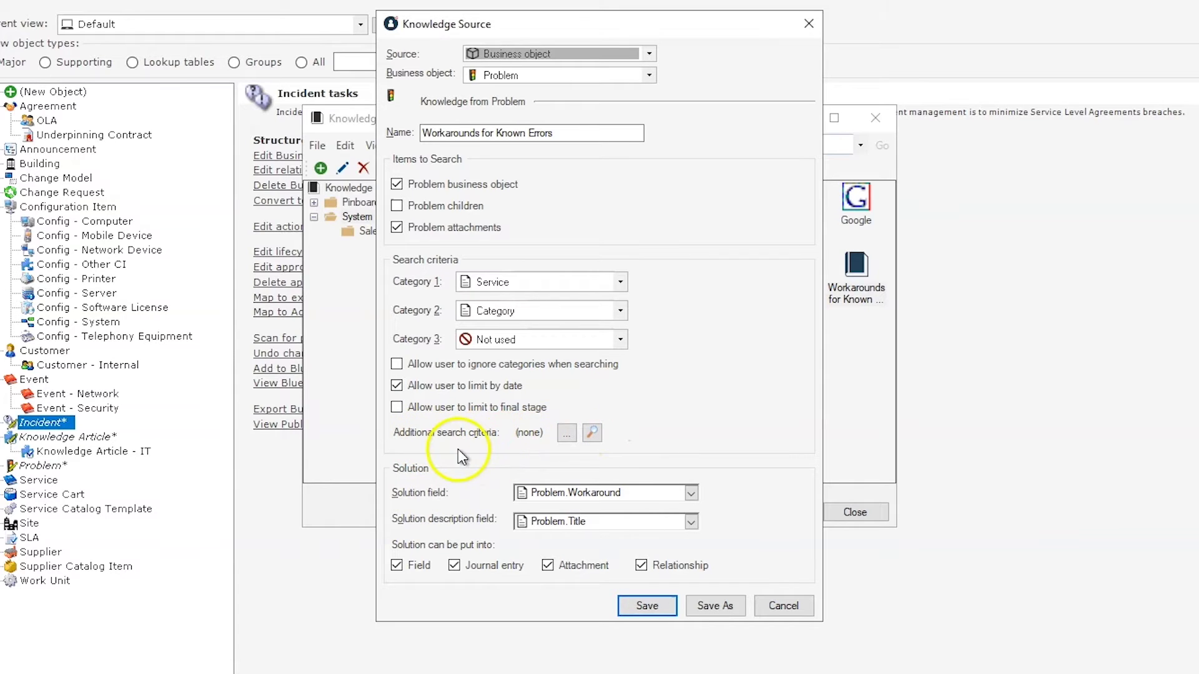
click(592, 433)
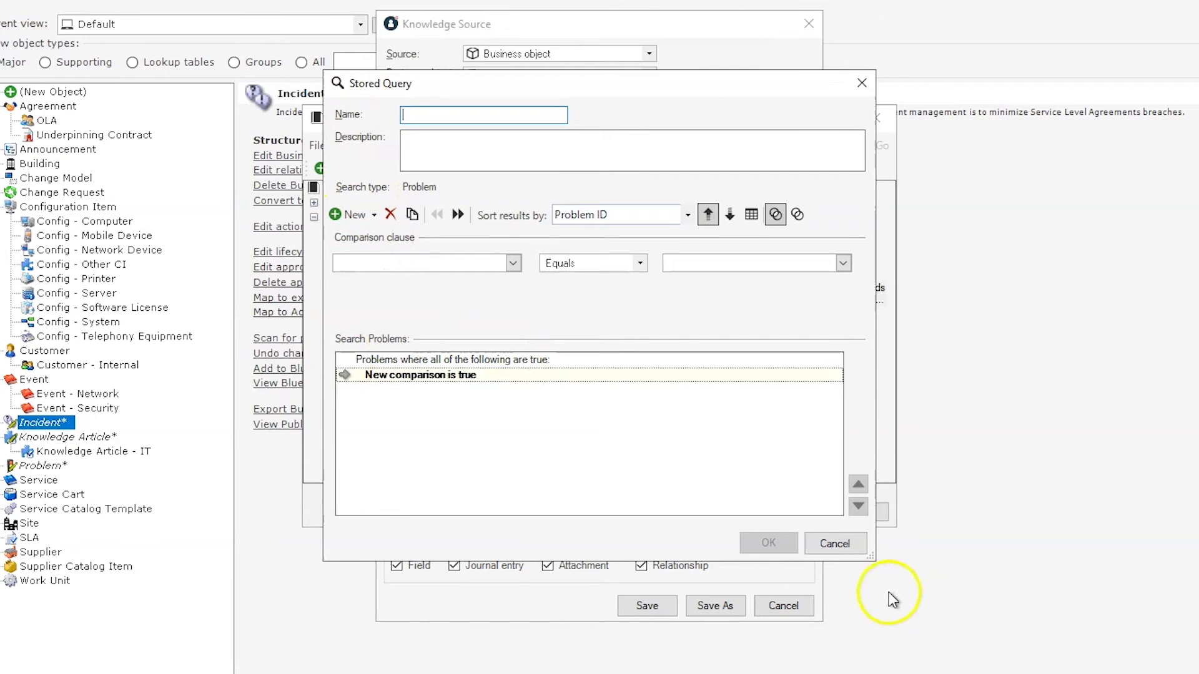
click(835, 544)
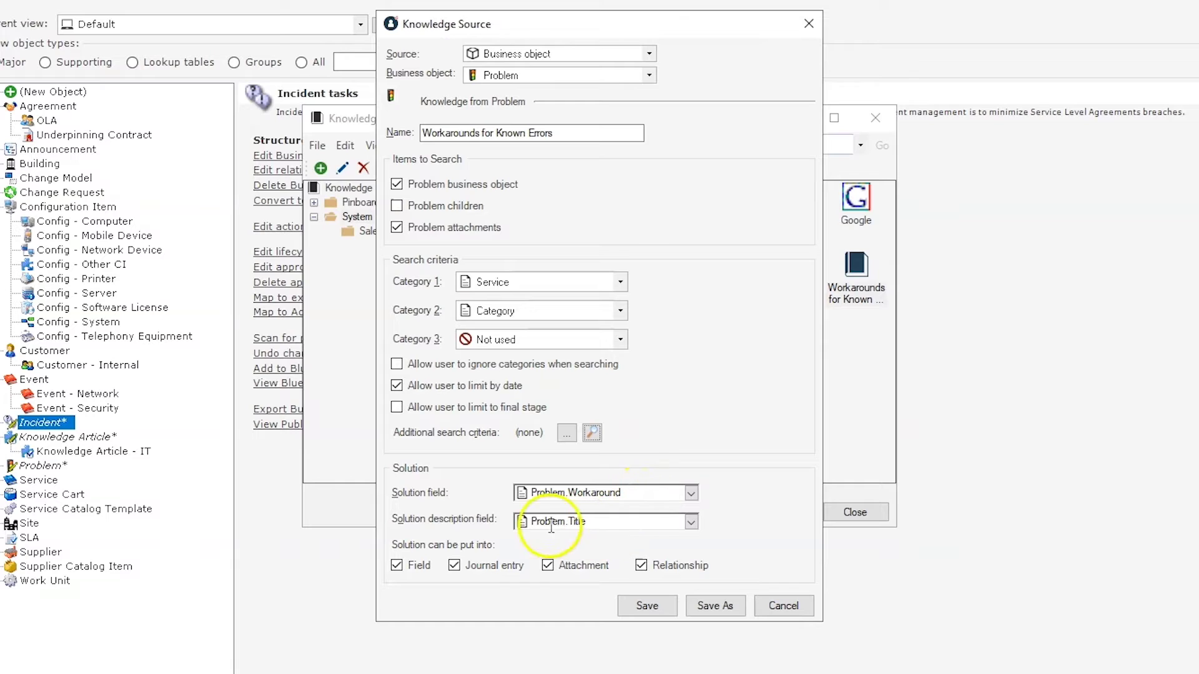
Step: Review the solution settings of Workarounds for Known Errors, save the source and close the Knowledge Source Manager
click(438, 523)
click(587, 537)
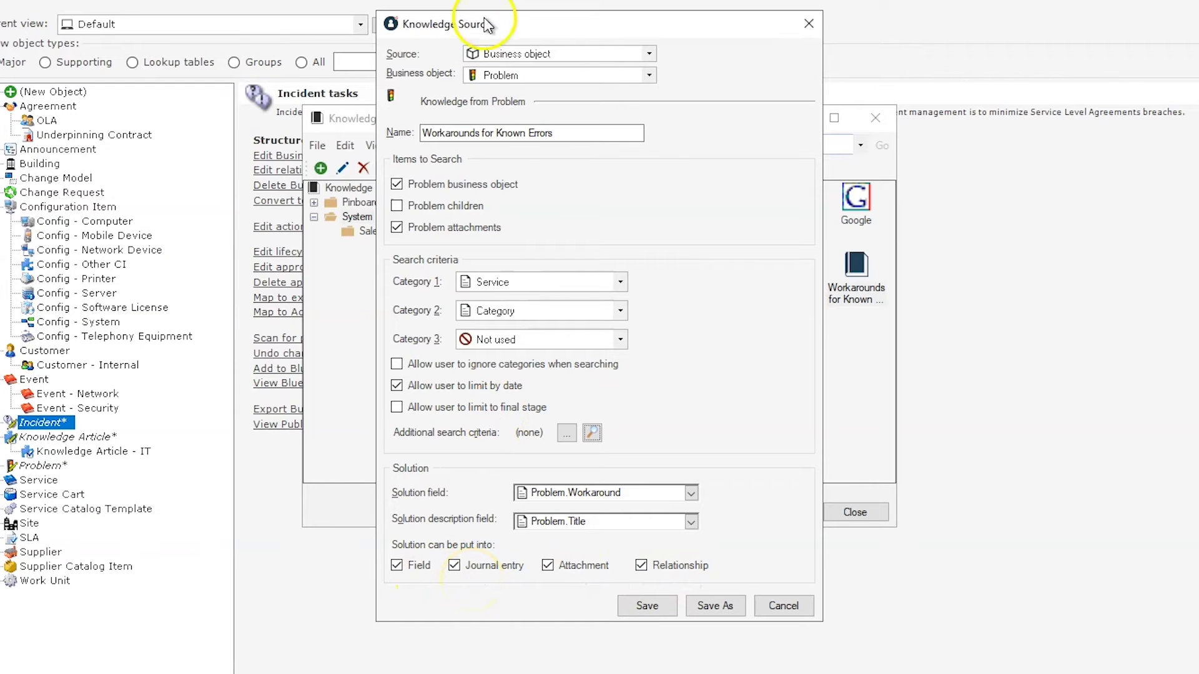
click(648, 604)
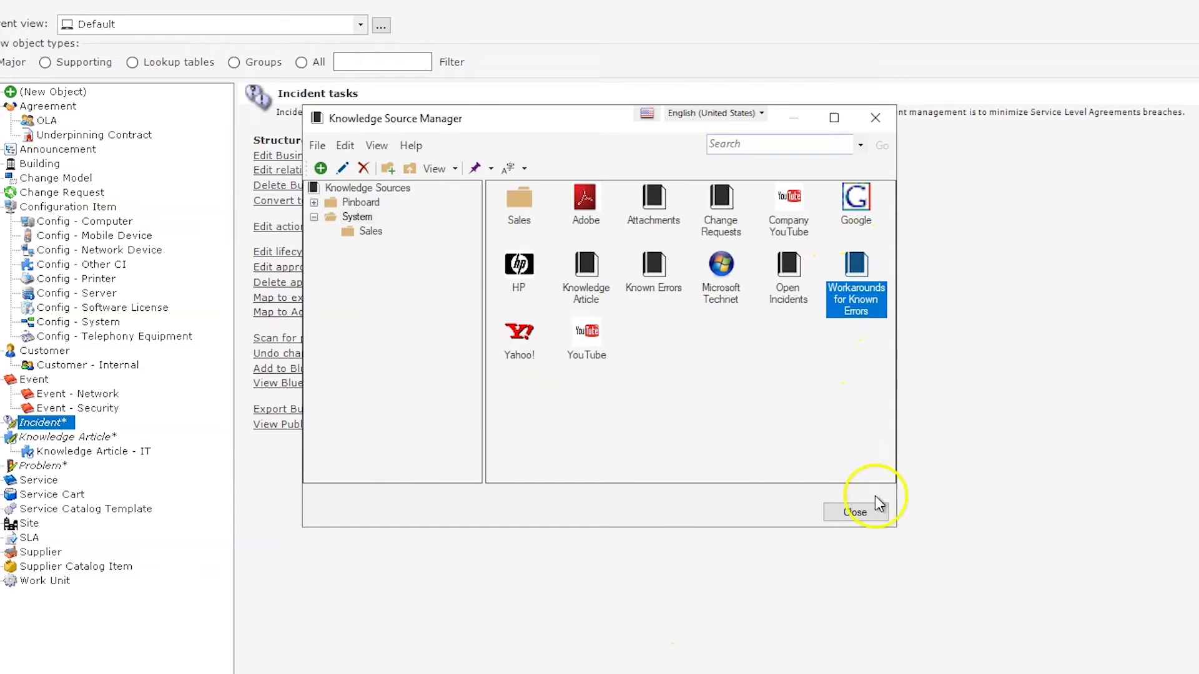
click(875, 512)
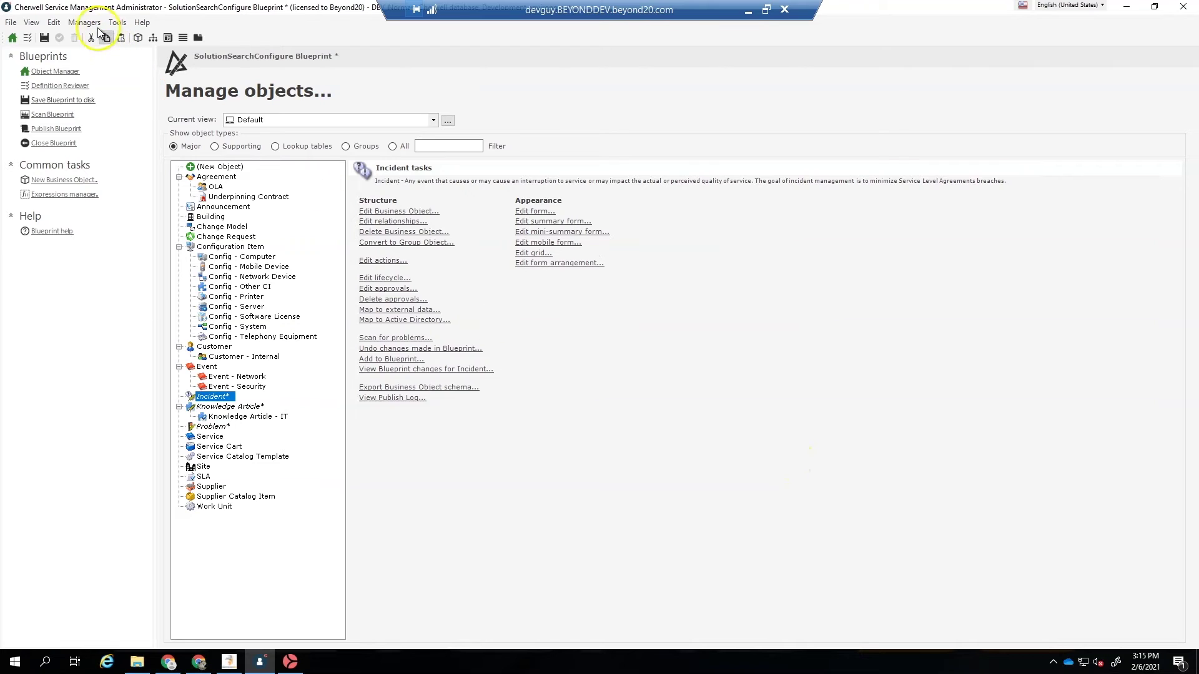
Step: Open the knowledge mapping for Incident and add Workarounds for Known Errors to its knowledge sources
click(96, 25)
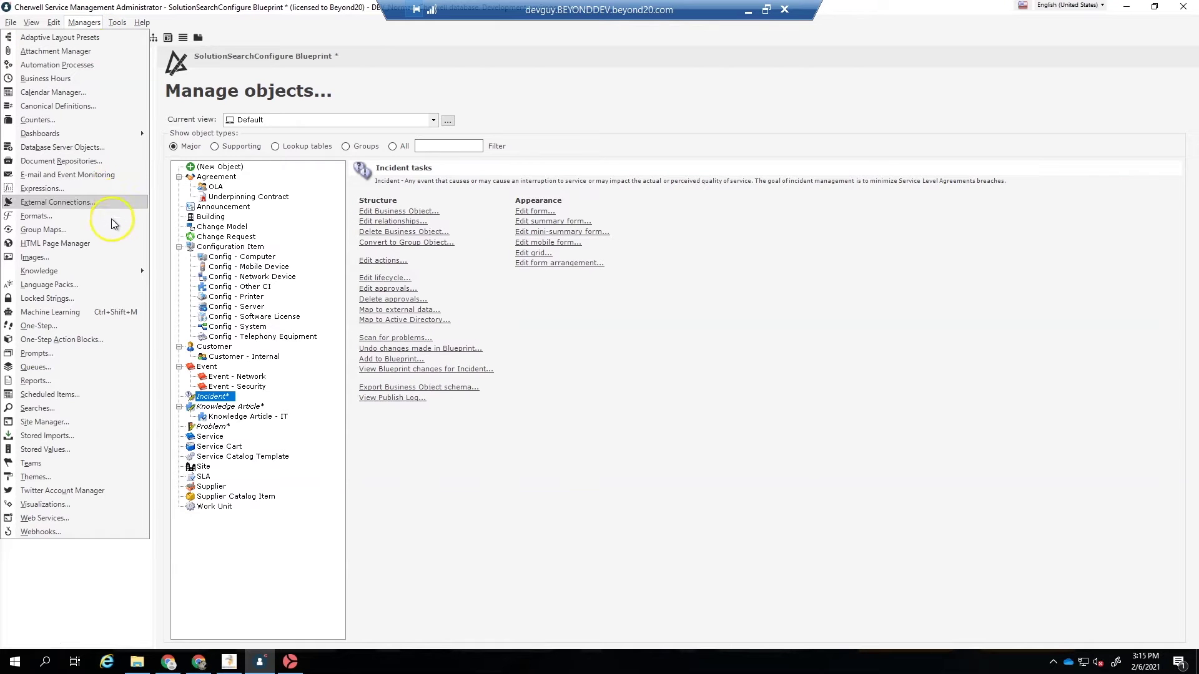
mouse_move(98, 271)
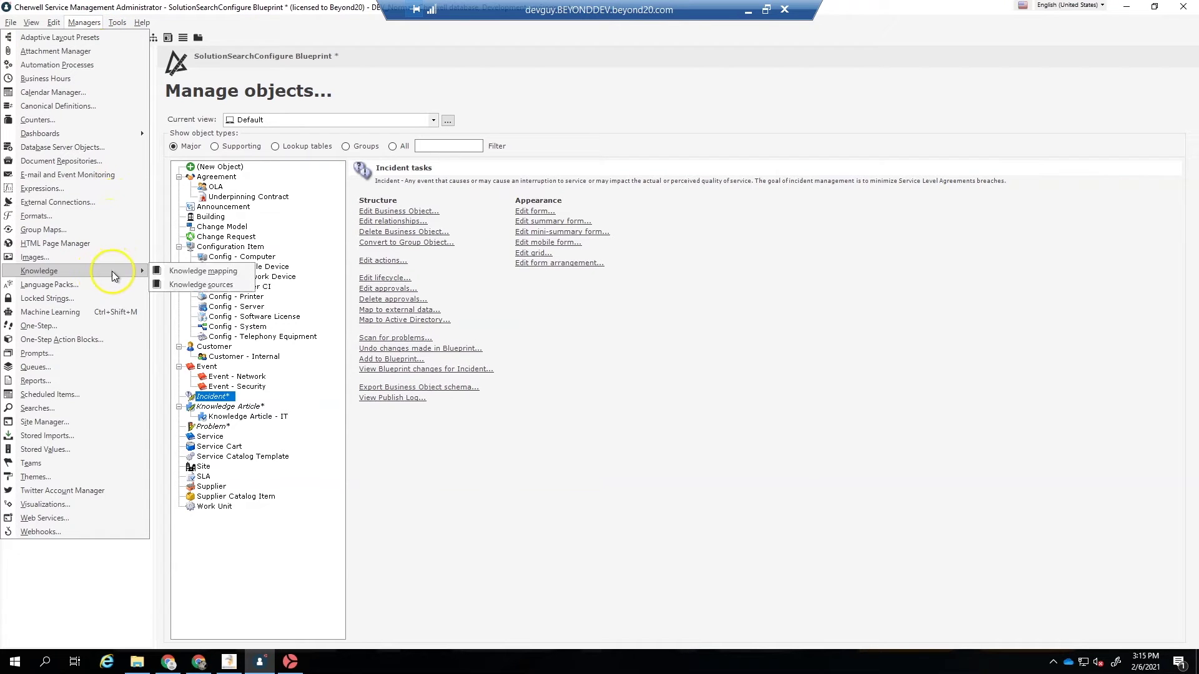
click(222, 274)
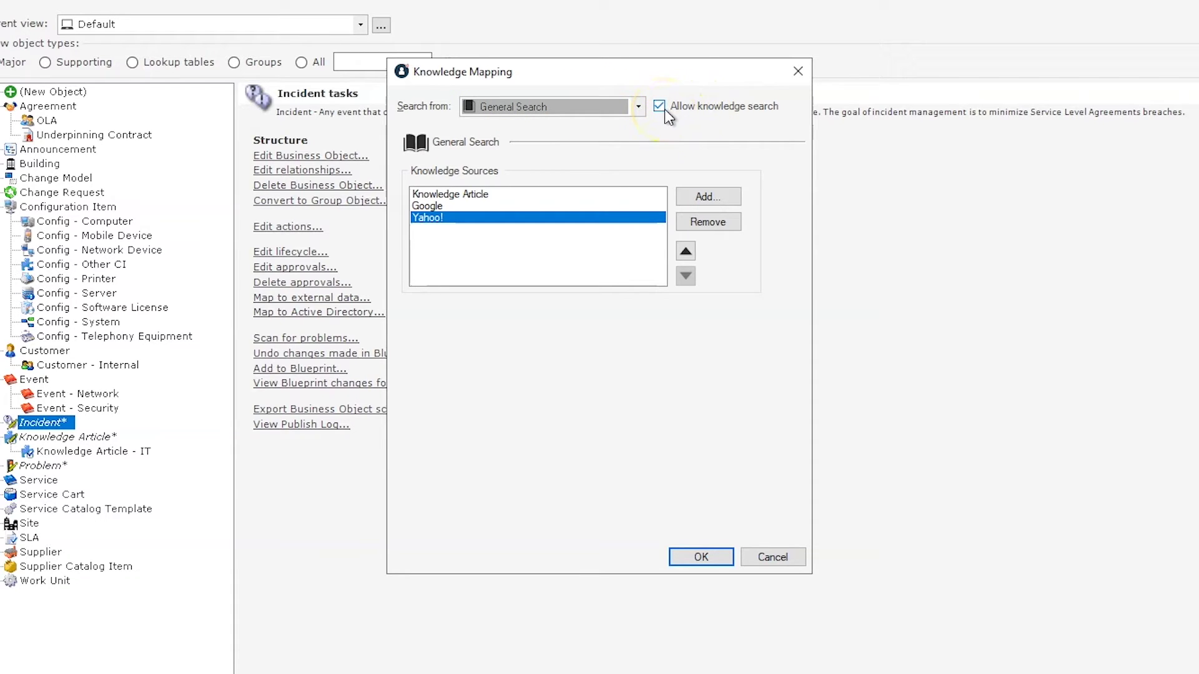
click(638, 107)
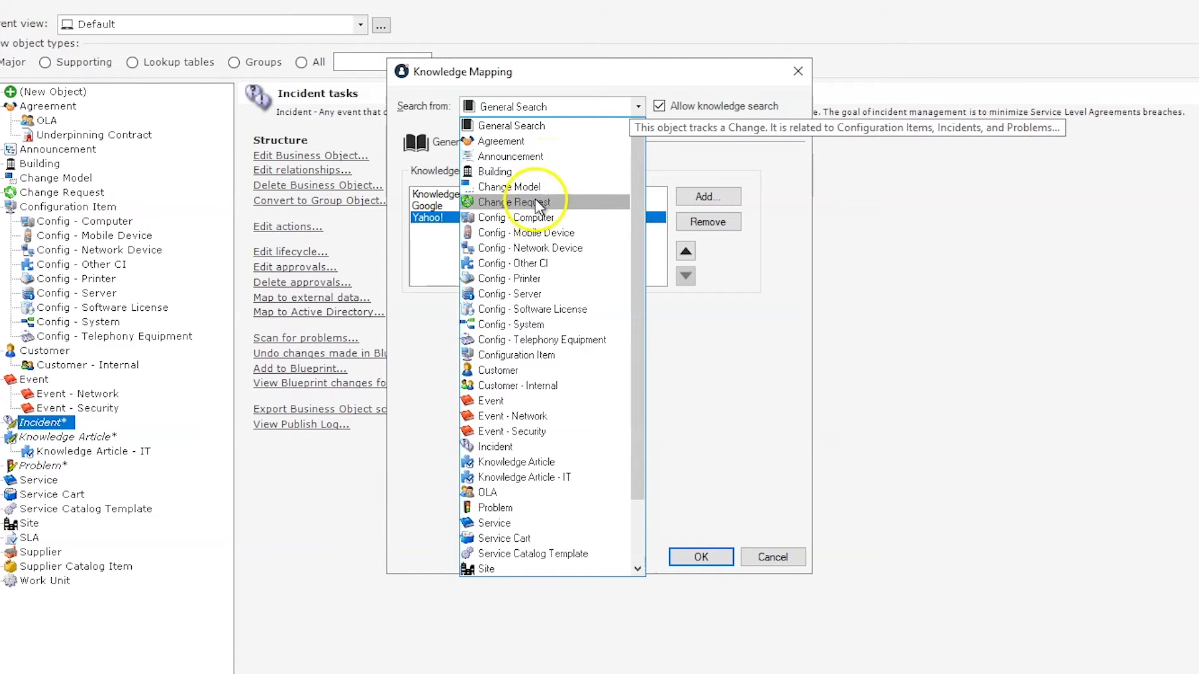
click(512, 445)
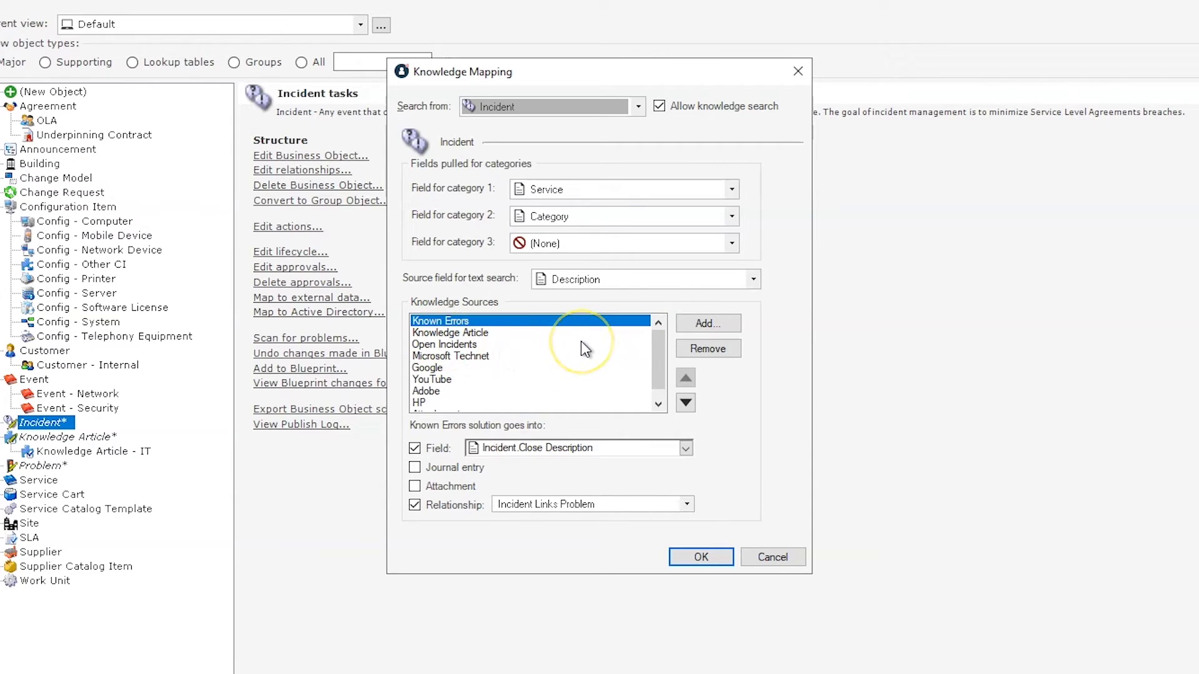
click(708, 324)
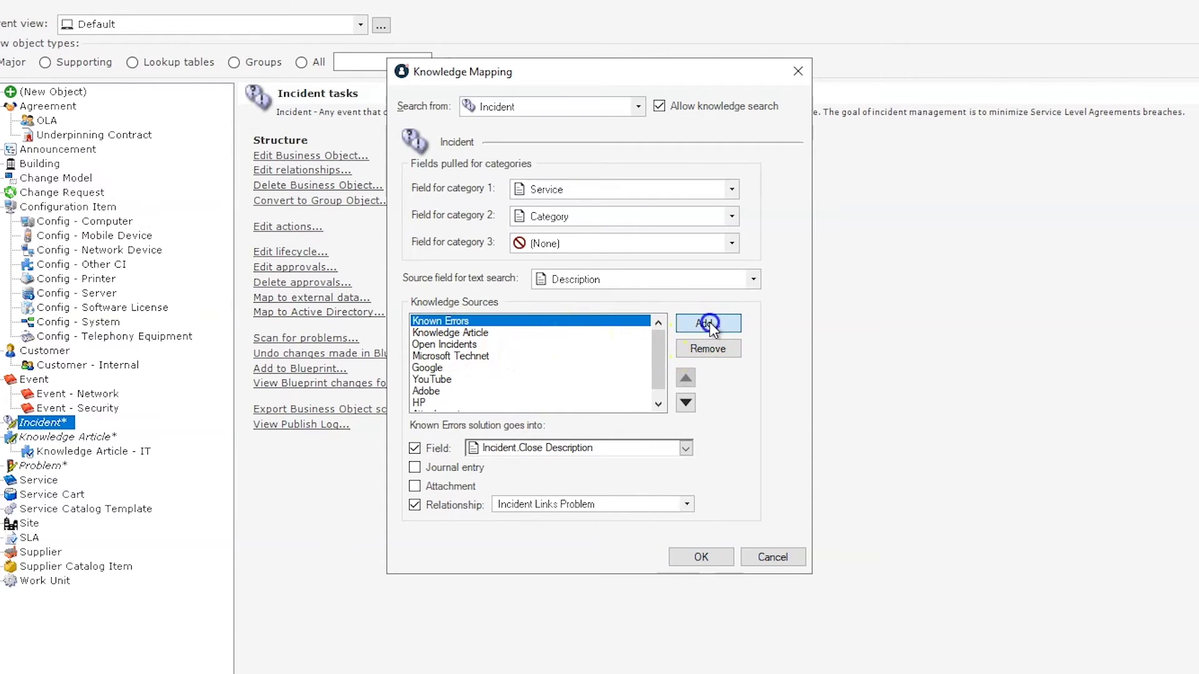
double_click(849, 278)
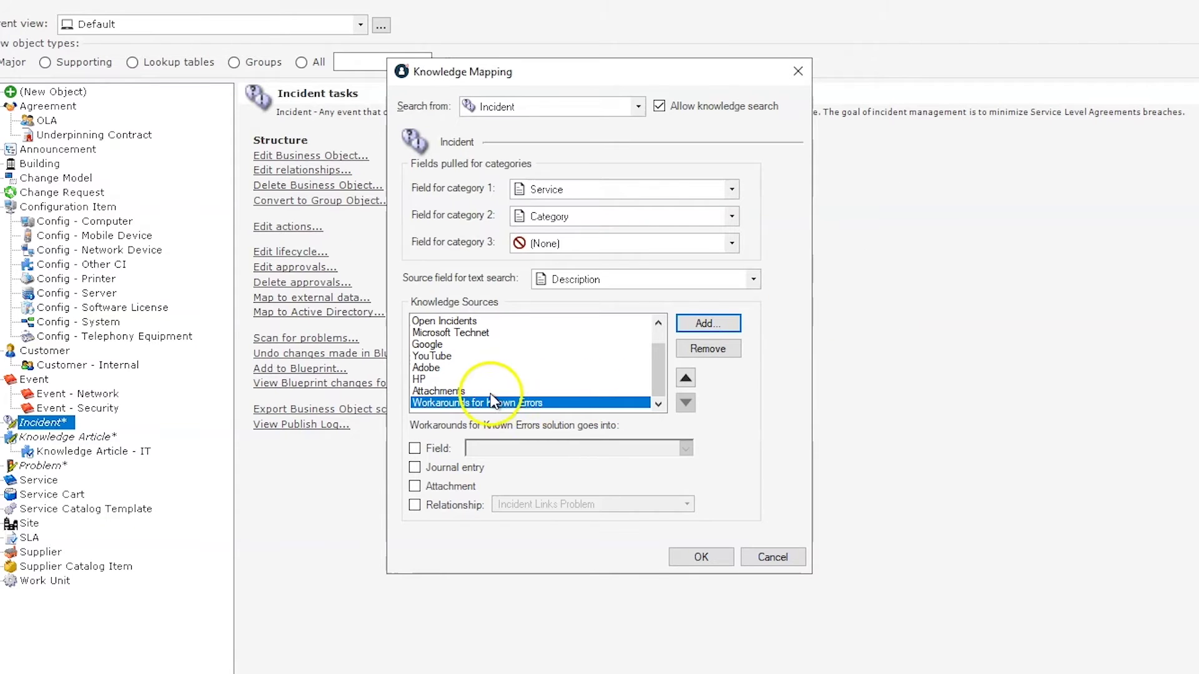
Step: Reorder the Incident knowledge sources so that Workarounds for Known Errors sits directly below Known Errors
click(685, 379)
click(684, 379)
click(685, 379)
click(685, 378)
click(685, 379)
click(685, 379)
click(685, 378)
click(685, 379)
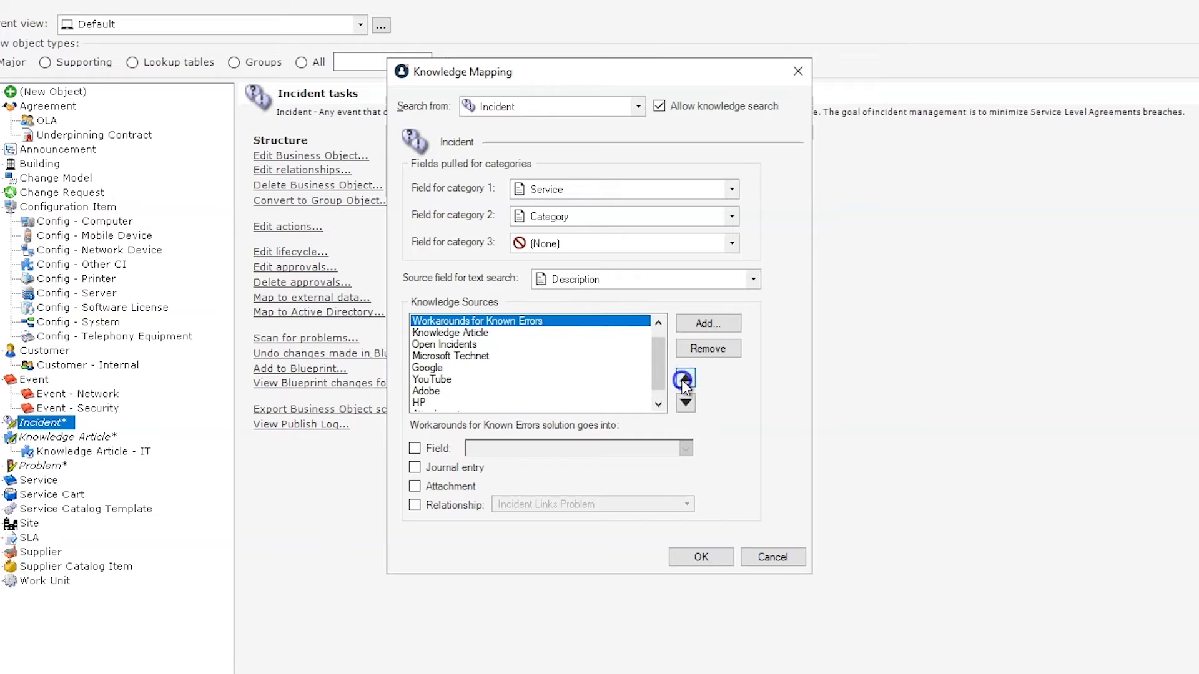
click(685, 378)
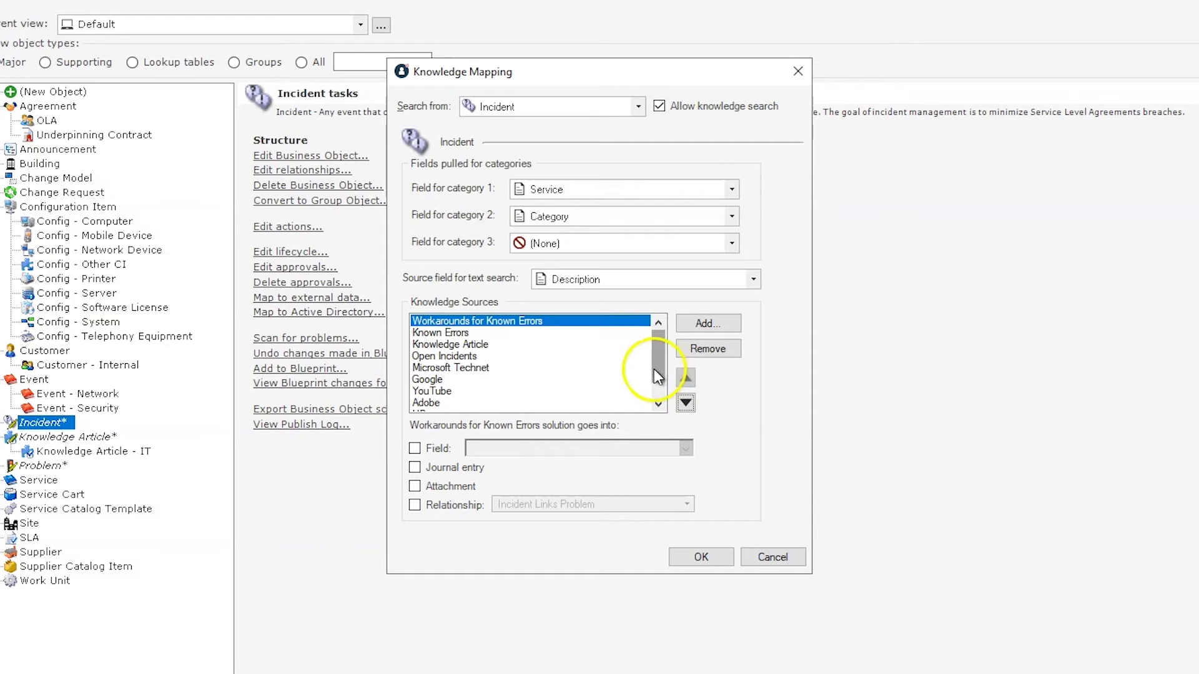
click(685, 402)
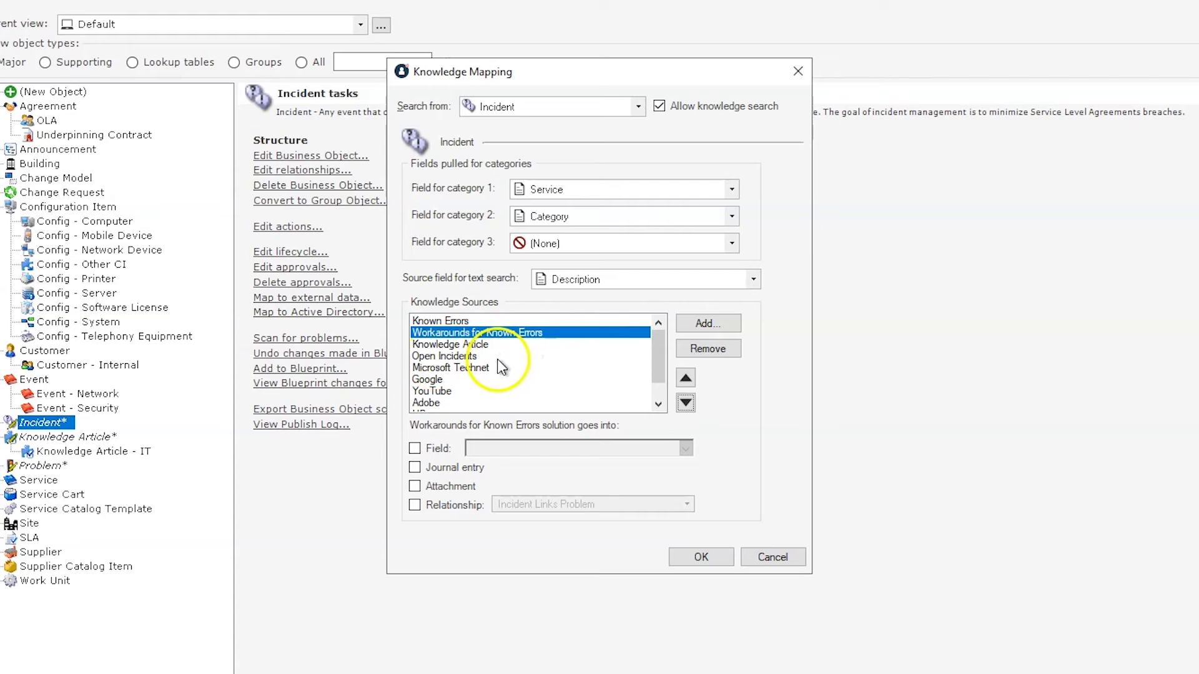
Step: Map the Workarounds for Known Errors solution to the Incident.Close Description field, accept the mapping and save the Blueprint
click(427, 450)
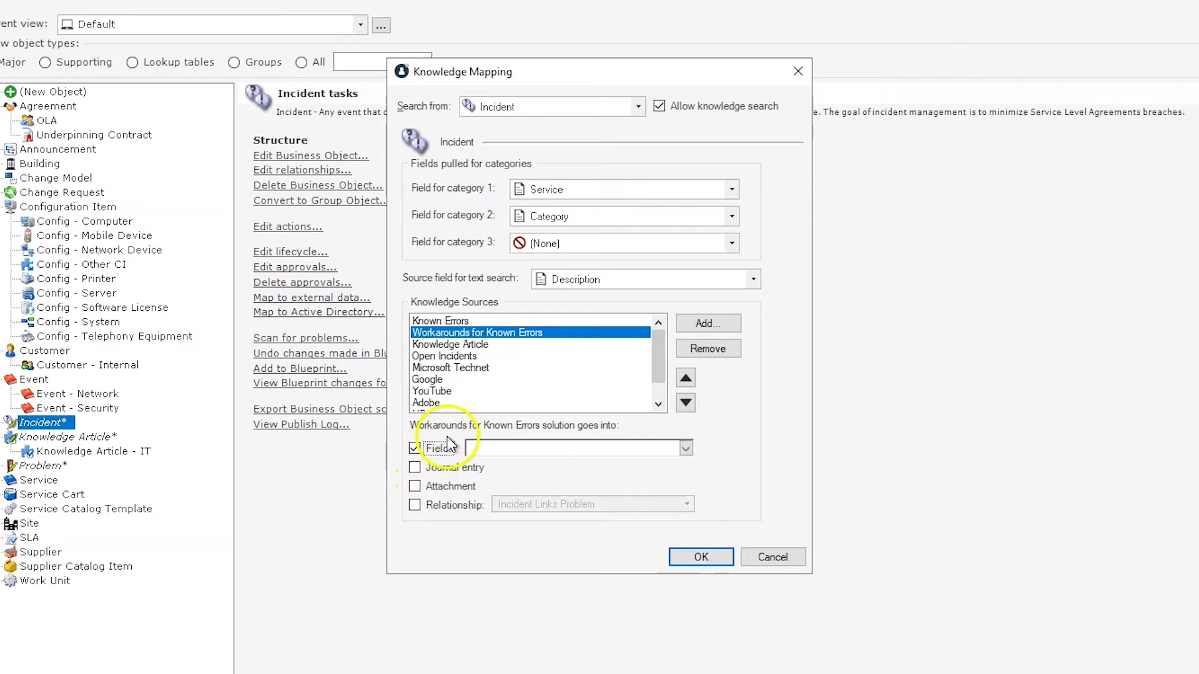
click(687, 449)
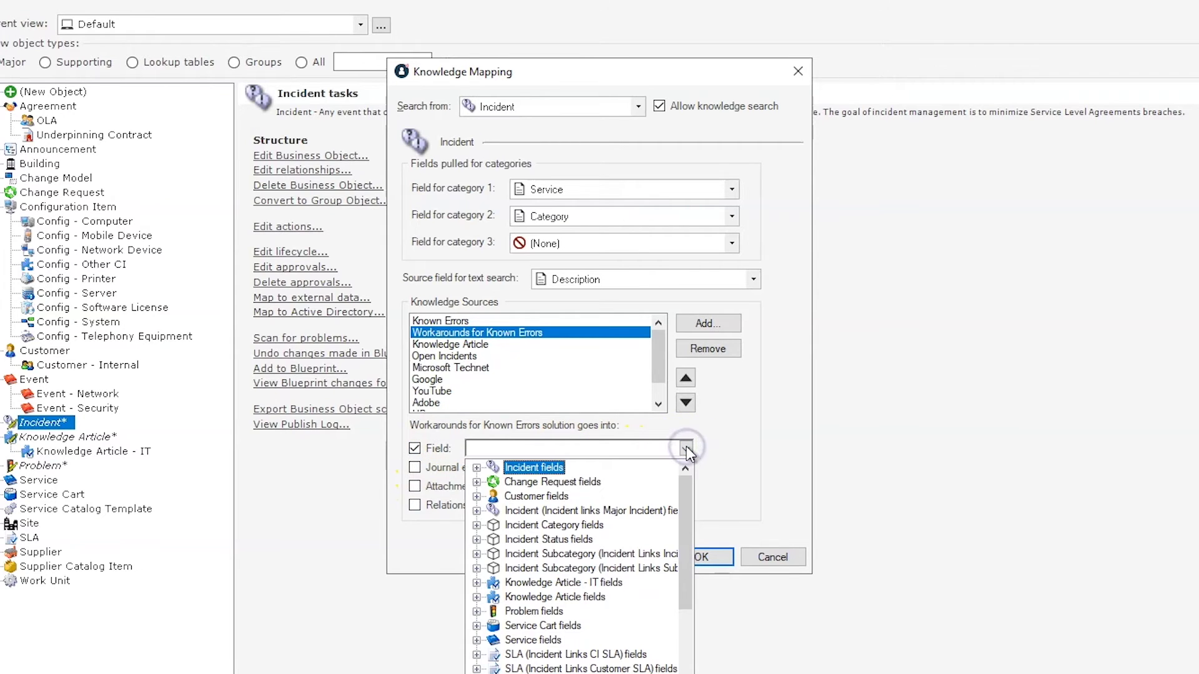
click(477, 468)
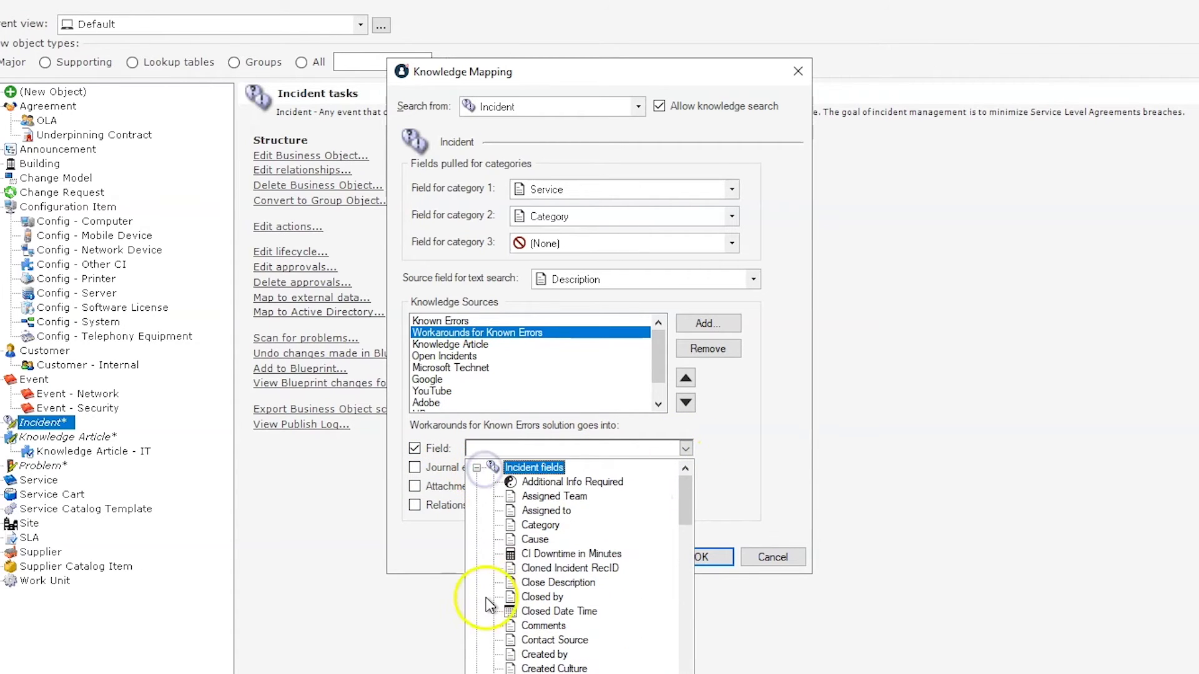
click(557, 582)
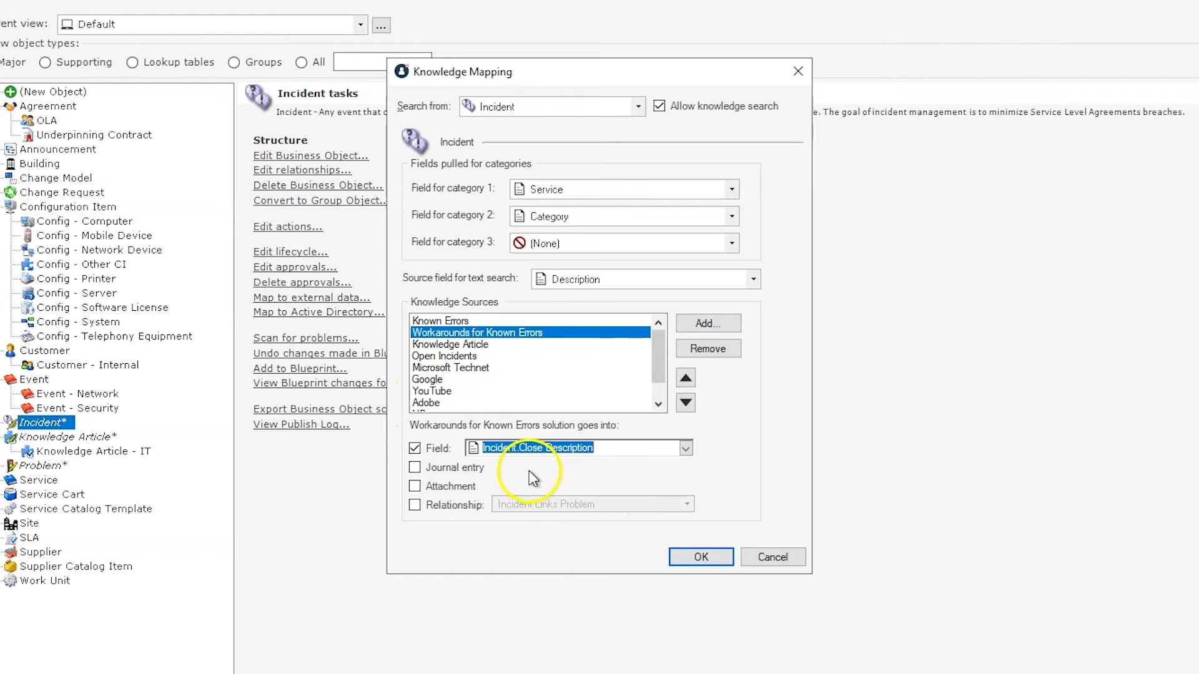
click(714, 557)
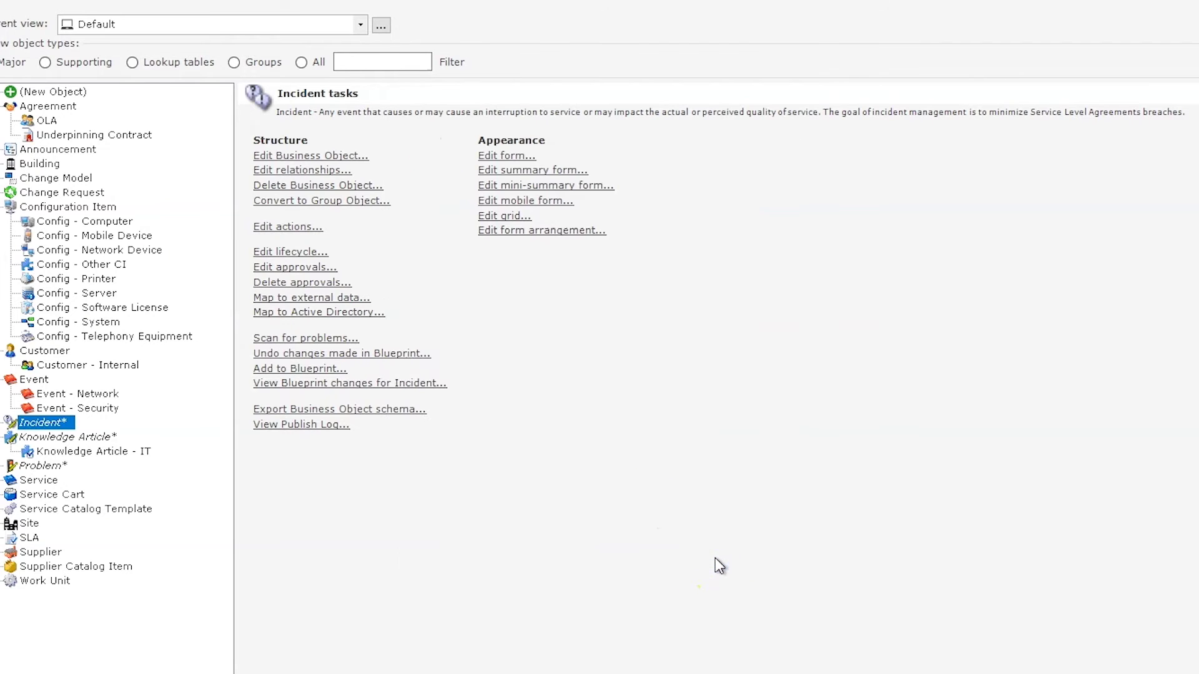
click(45, 39)
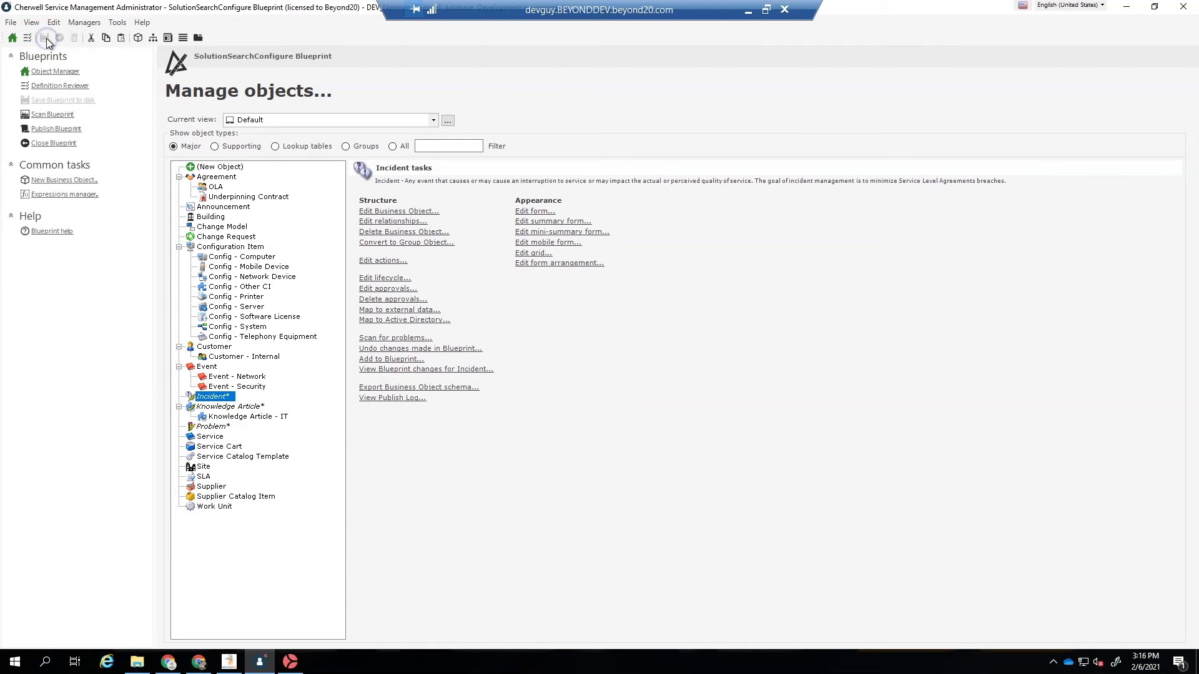
Step: Open the Incident form arrangement and bring up the general properties of its Solution Search item
click(212, 542)
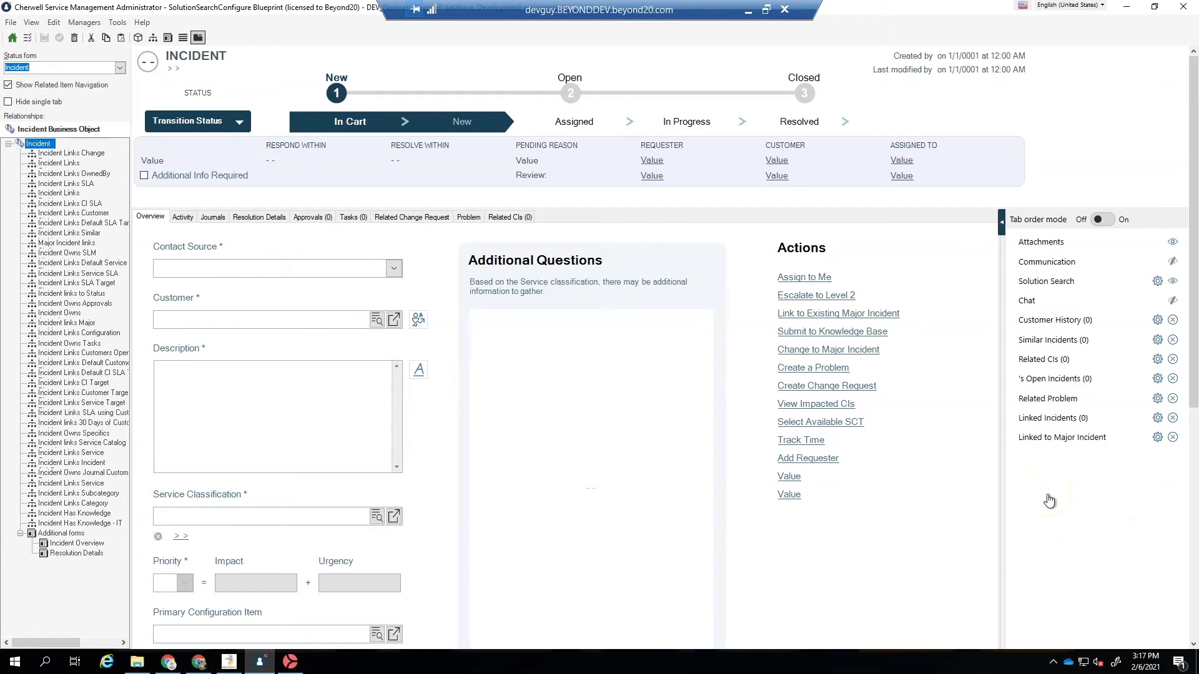
click(1081, 496)
click(1159, 284)
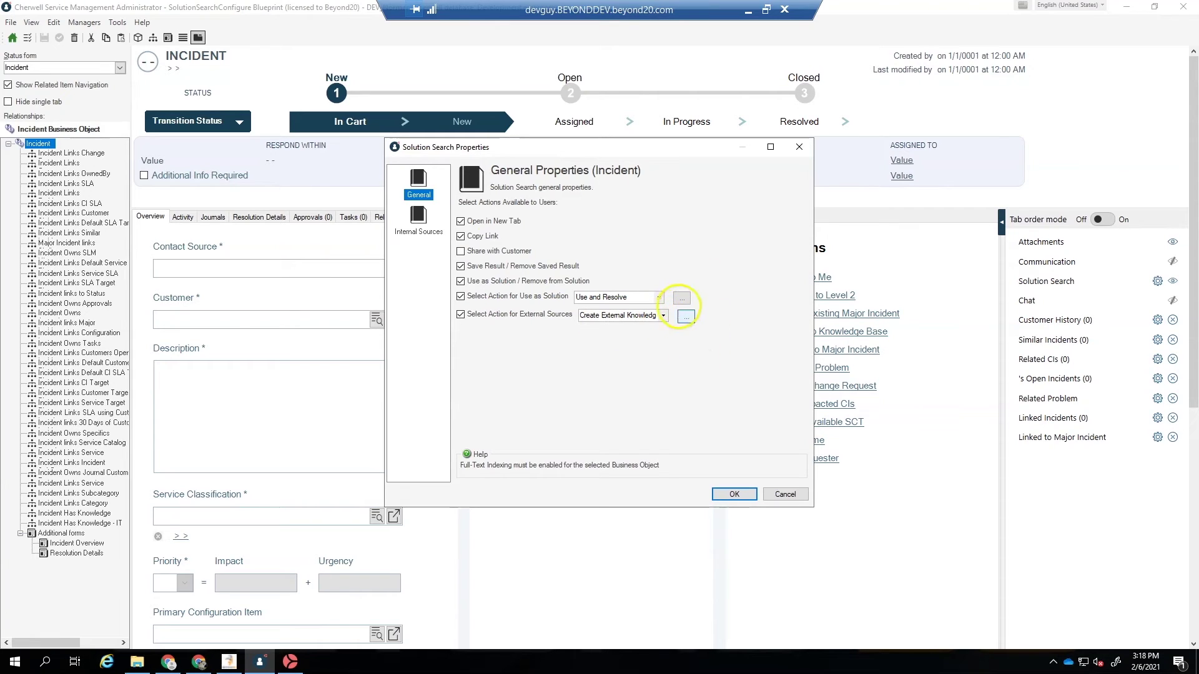
Step: Review the internal source display fields for Known Errors and Workarounds for Known Errors
click(415, 223)
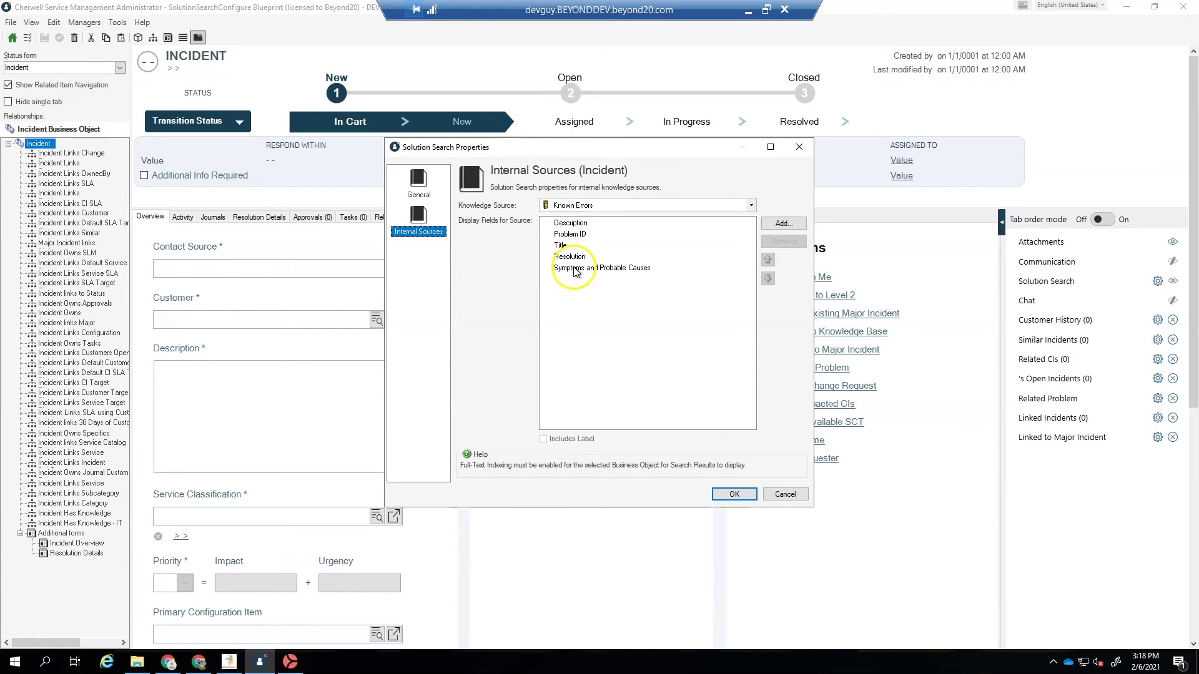
click(650, 209)
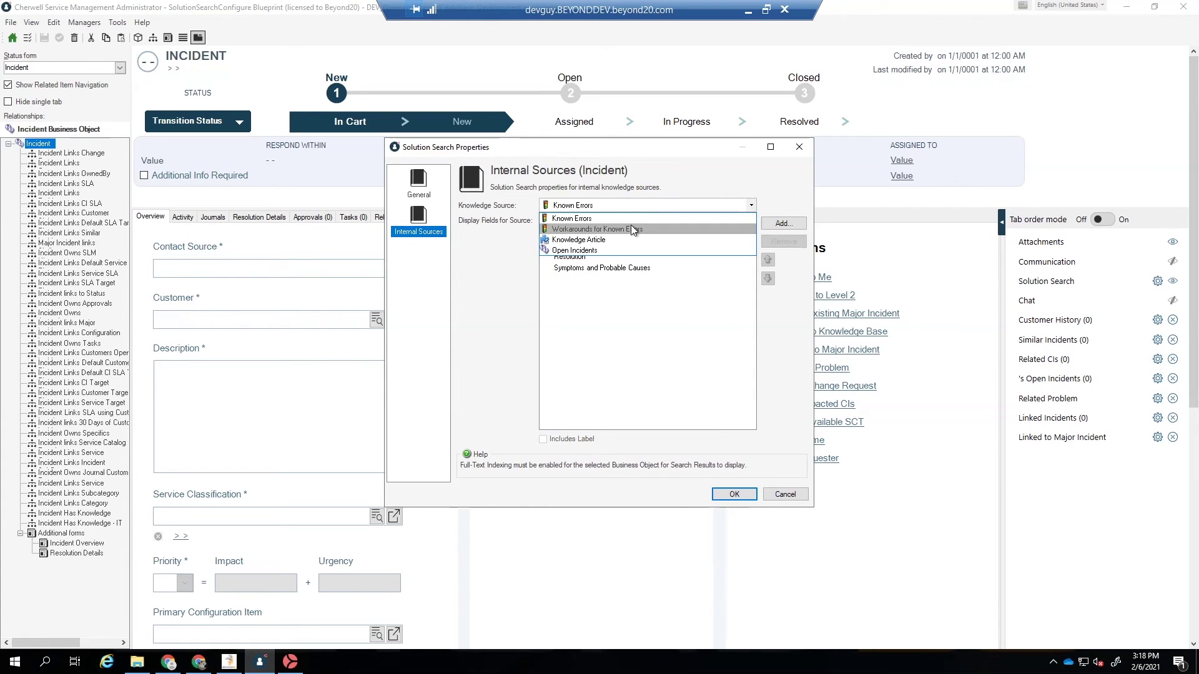
click(631, 226)
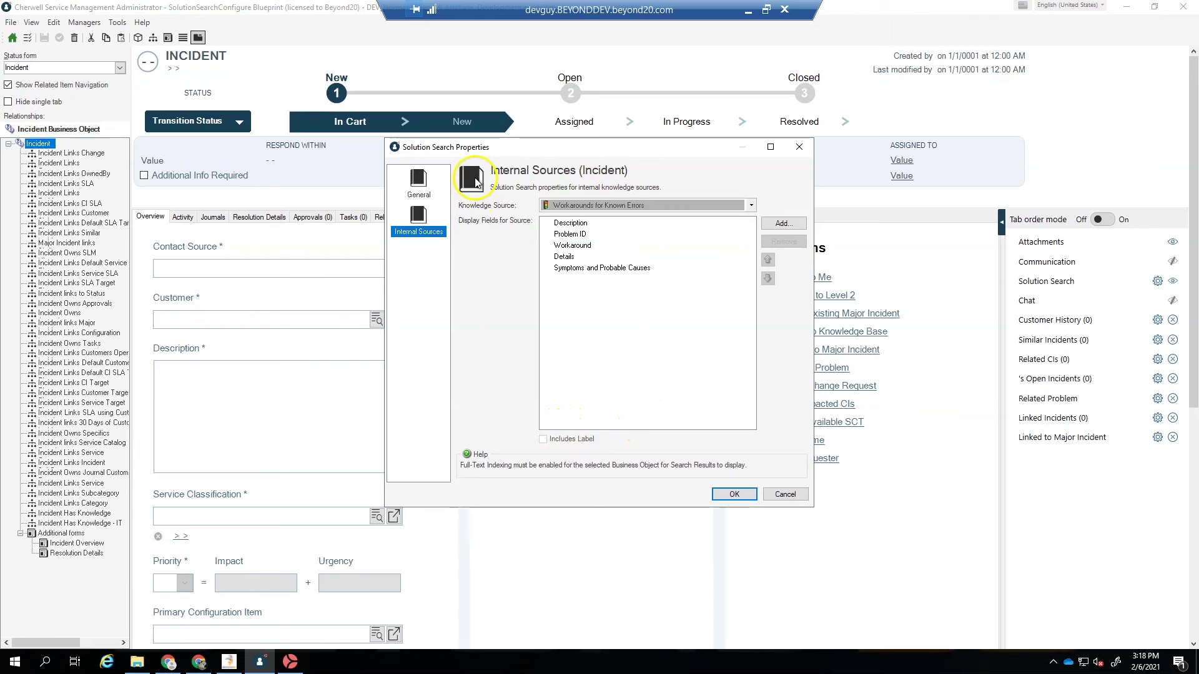
Step: Add the Keywords field to the Knowledge Article source's display fields, accept the Solution Search properties and save the Blueprint
click(614, 205)
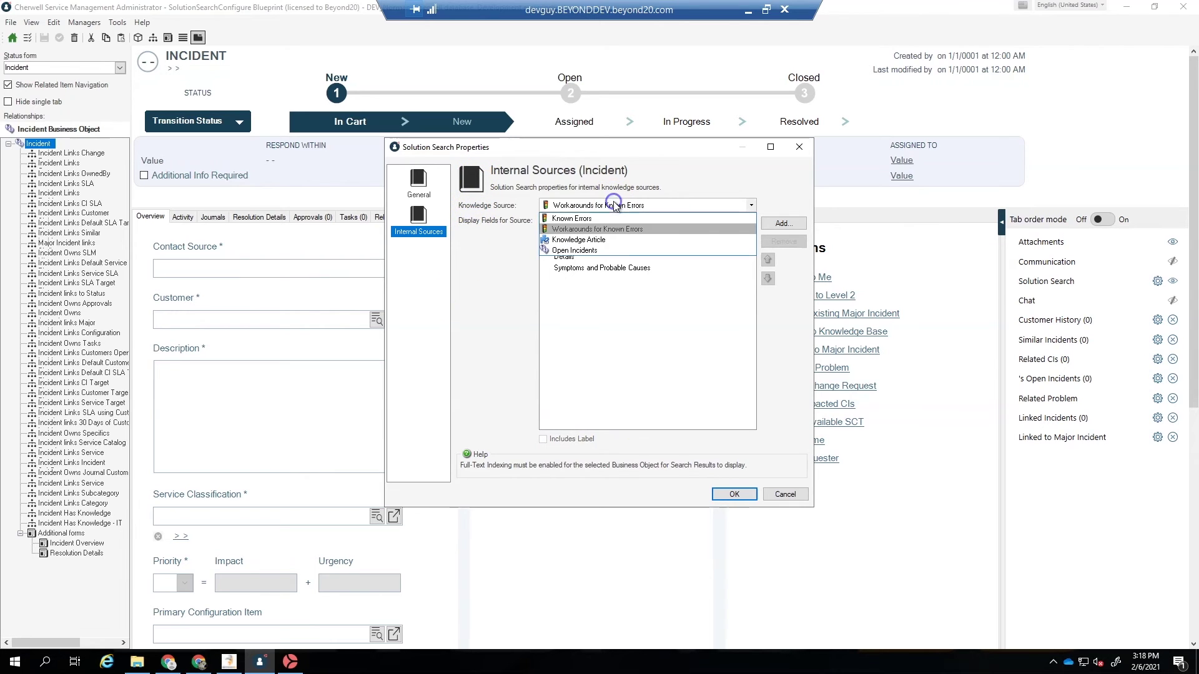
click(587, 240)
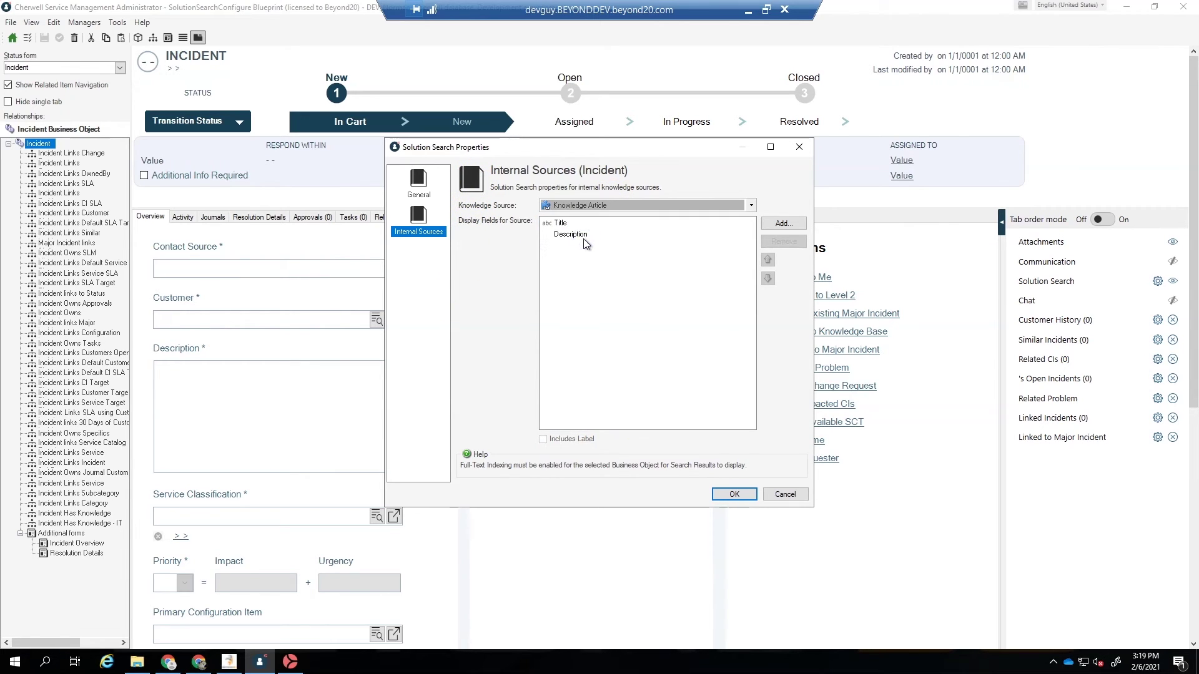
click(788, 223)
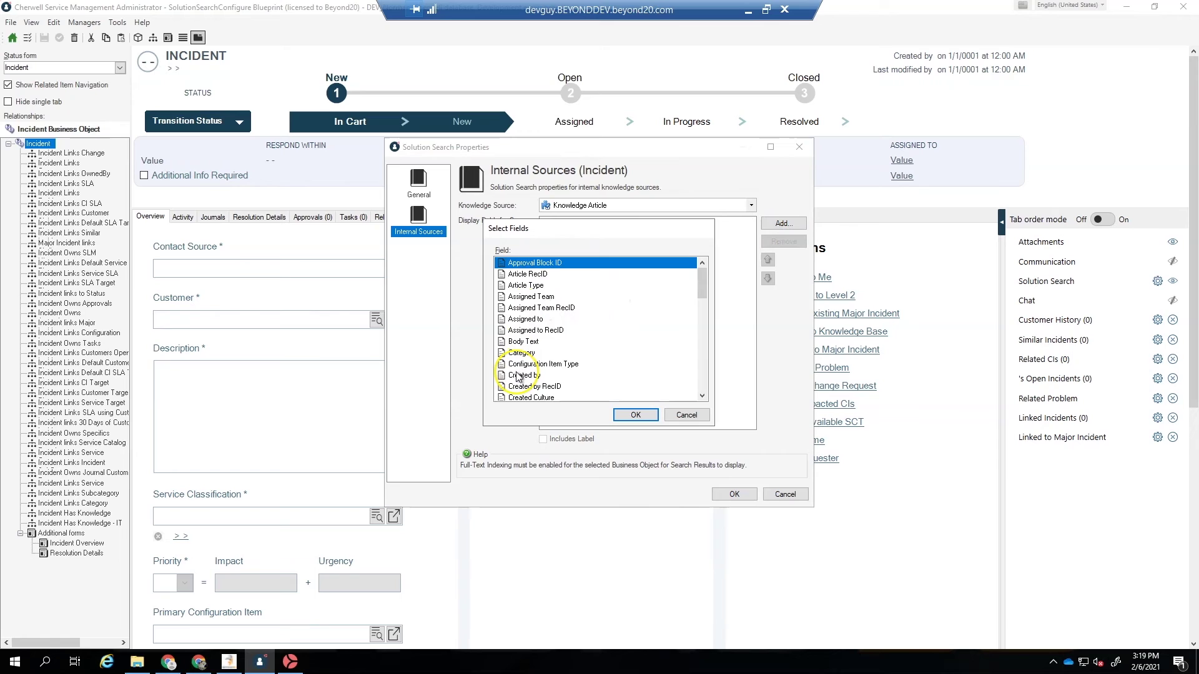
scroll(517, 377, down, 4)
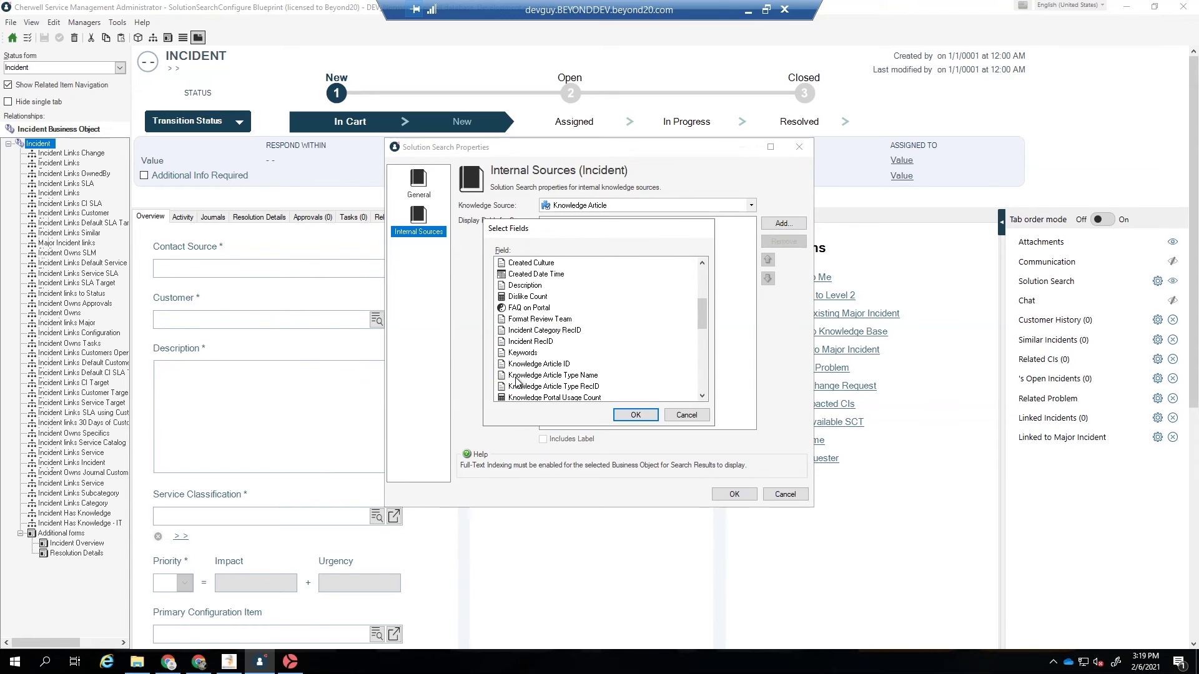
click(522, 353)
click(632, 414)
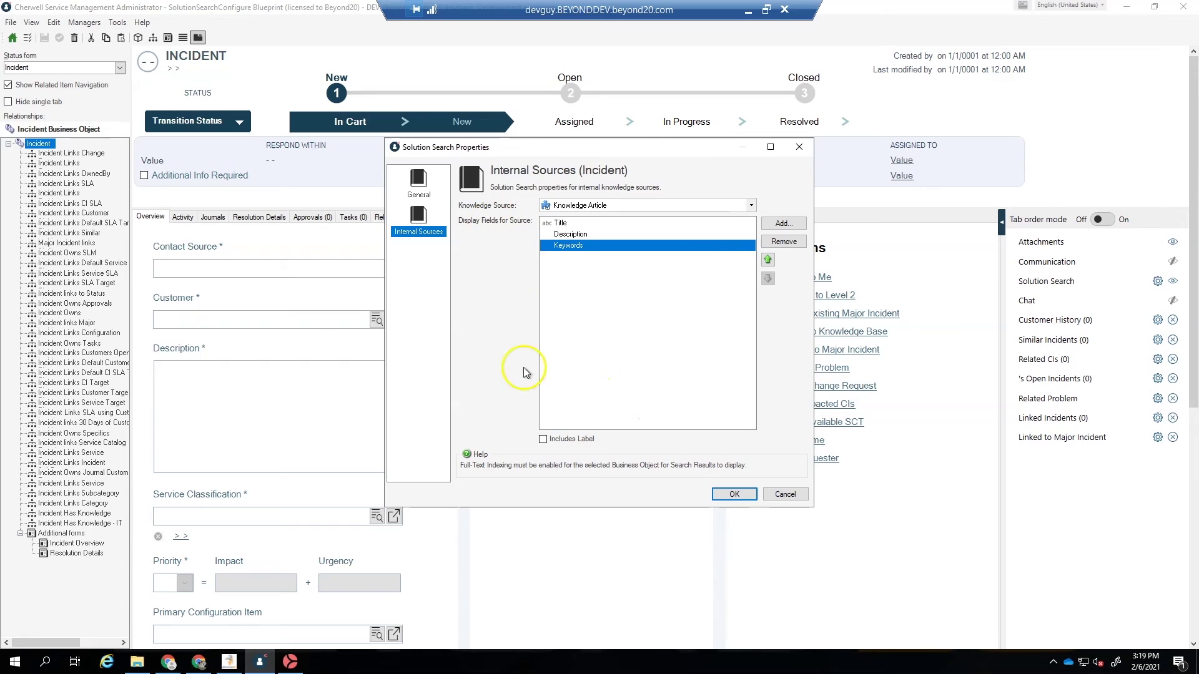
click(724, 493)
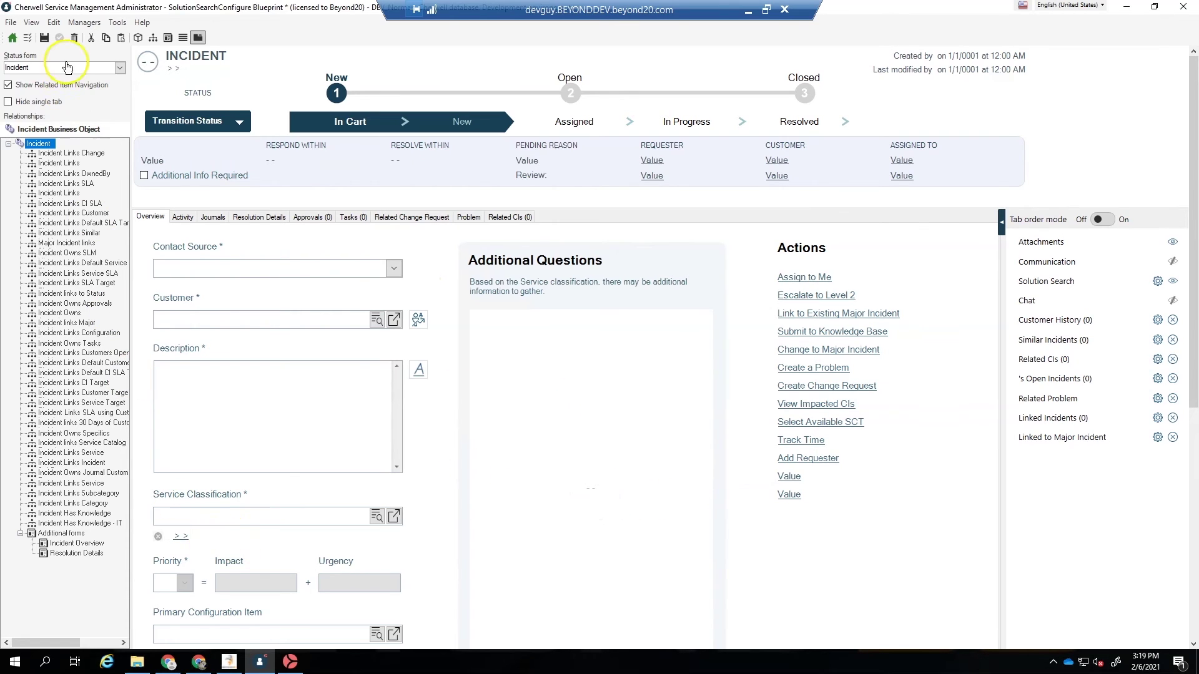
click(44, 37)
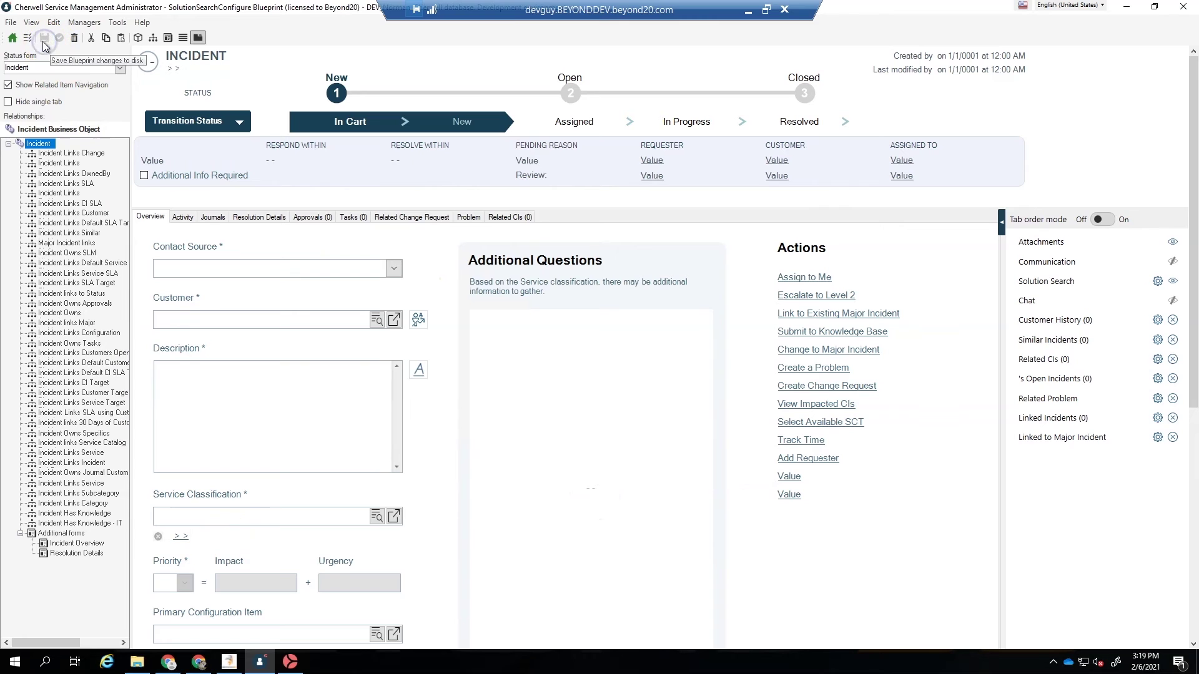
click(8, 38)
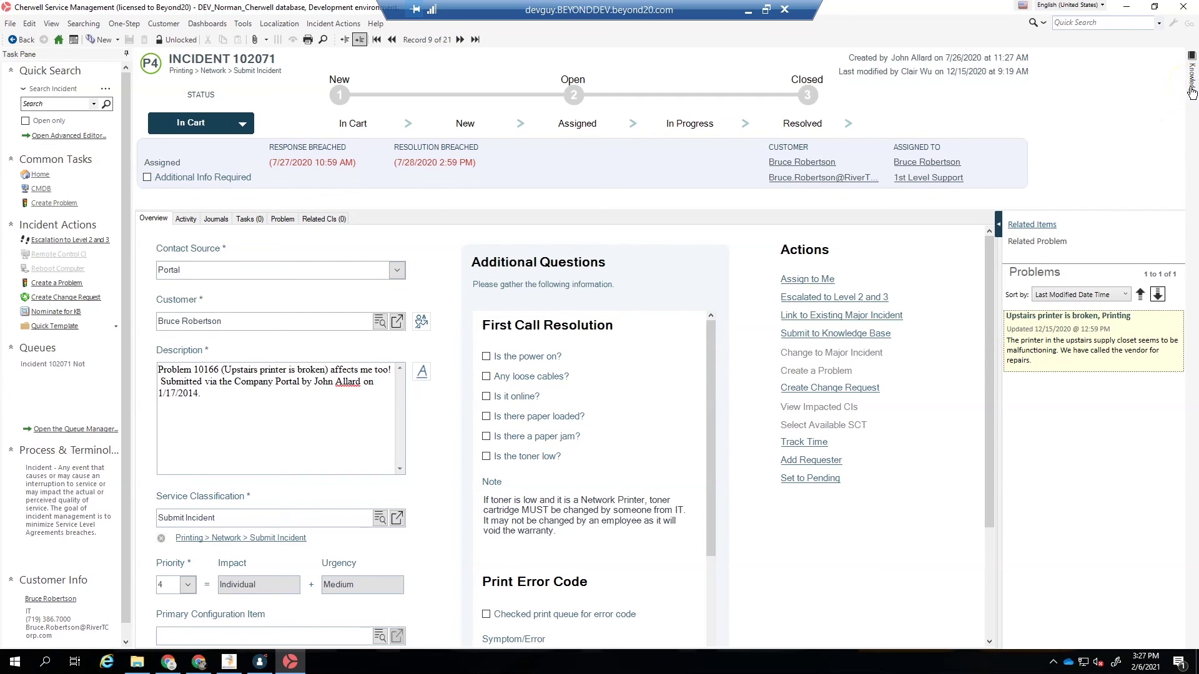
Step: In the Cherwell Service Management client, search the incident's knowledge sources for "unable to print to network printer" and use the Google results page as the solution
click(1191, 95)
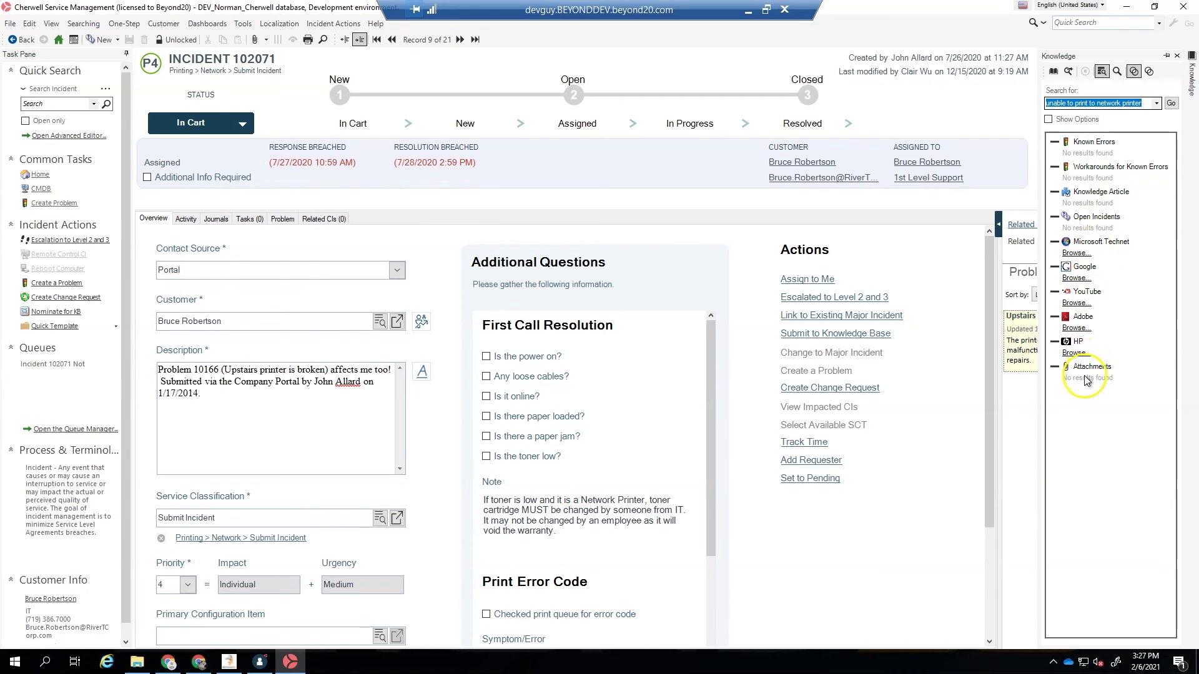
click(1170, 103)
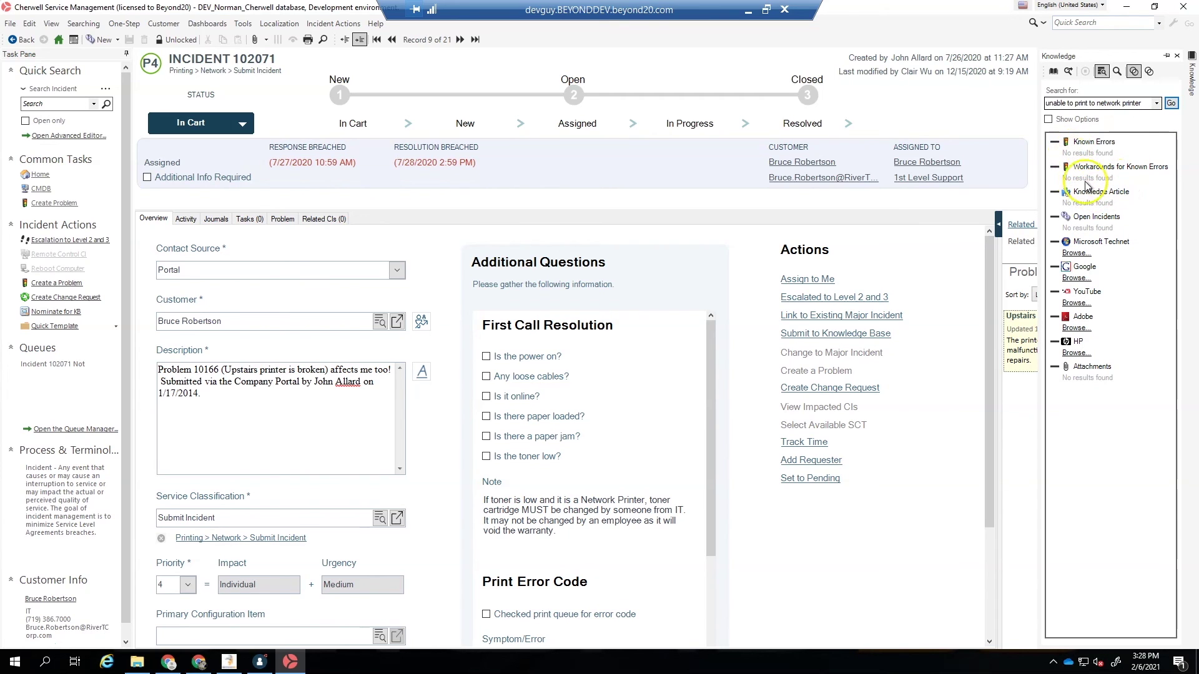
click(1075, 279)
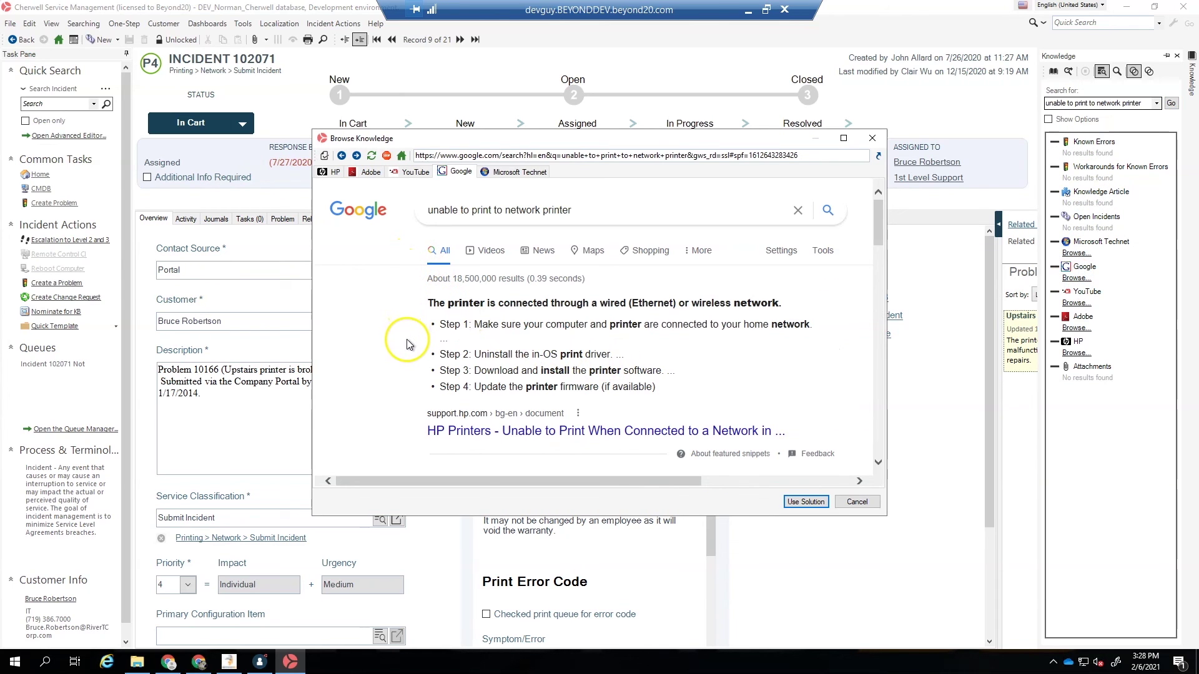
click(804, 503)
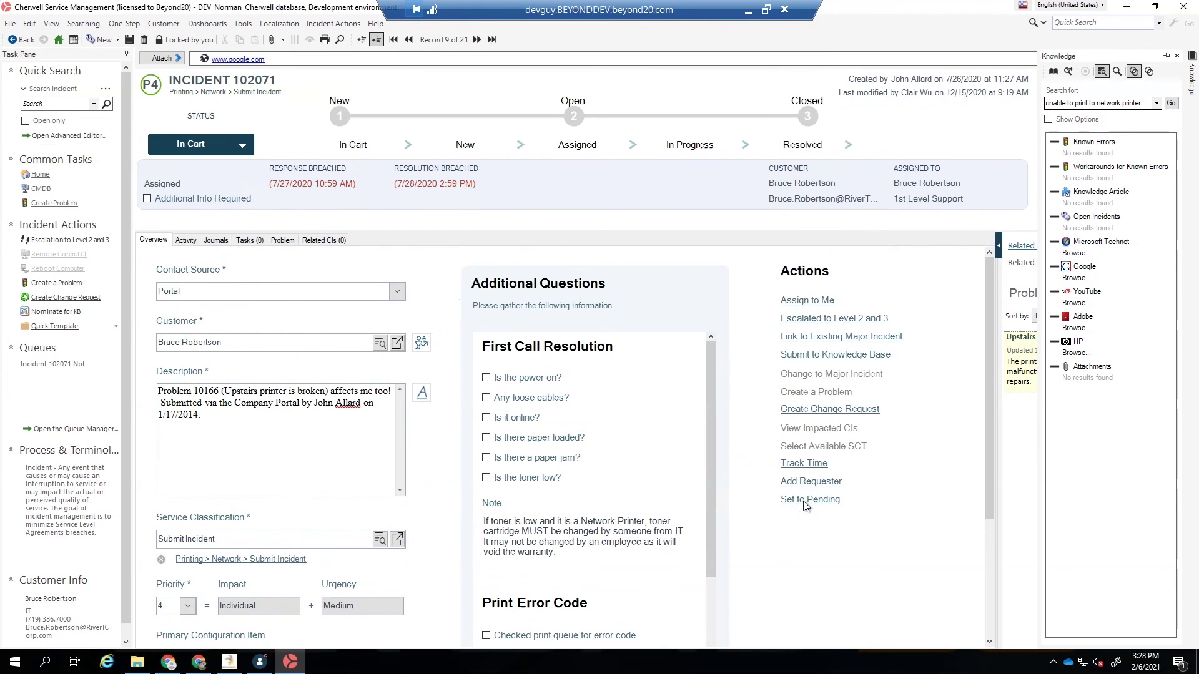